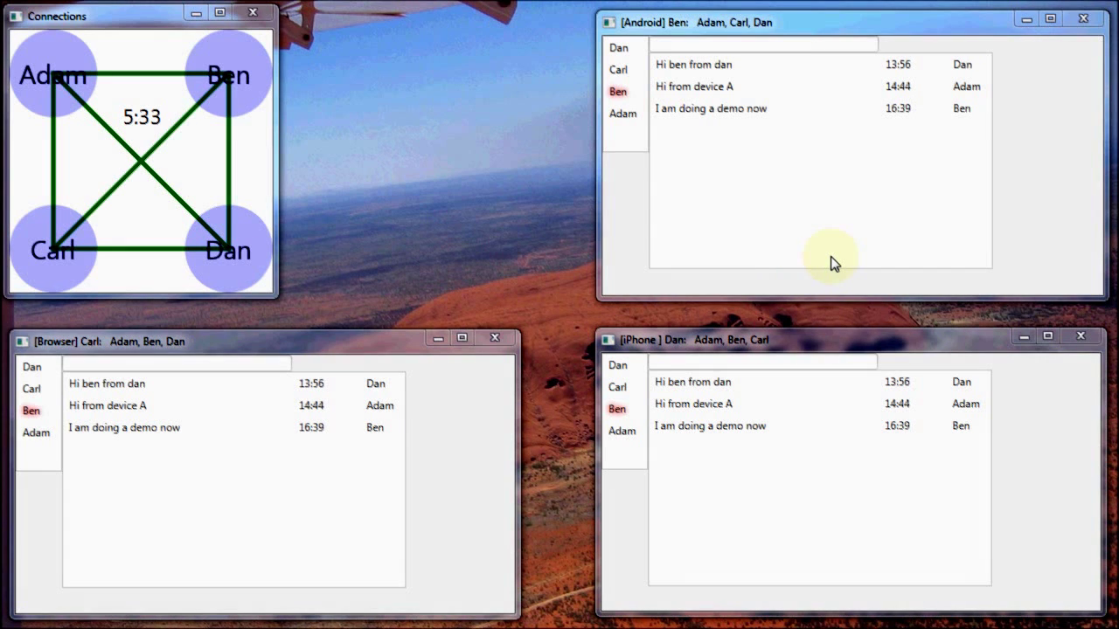
# Post the message "Hi" from the Android window in its currently open conversation.
pyautogui.click(686, 42)
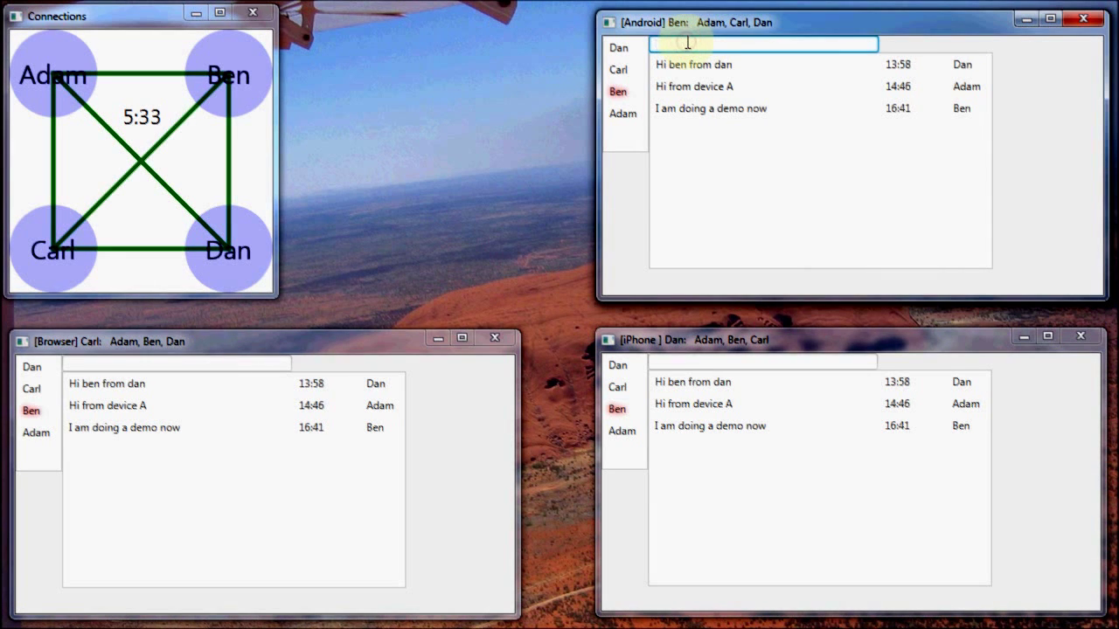
pyautogui.write('Hi')
pyautogui.press('Return')
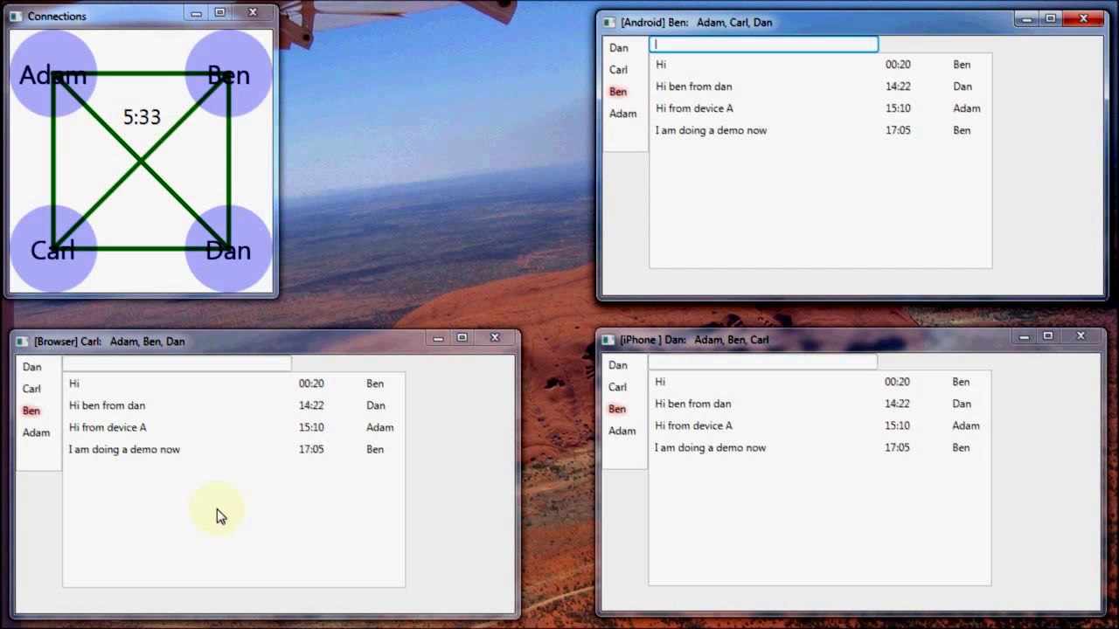
# Browse the conversations in the Android window, then post "hi" in the iPhone user's conversation.
pyautogui.click(627, 54)
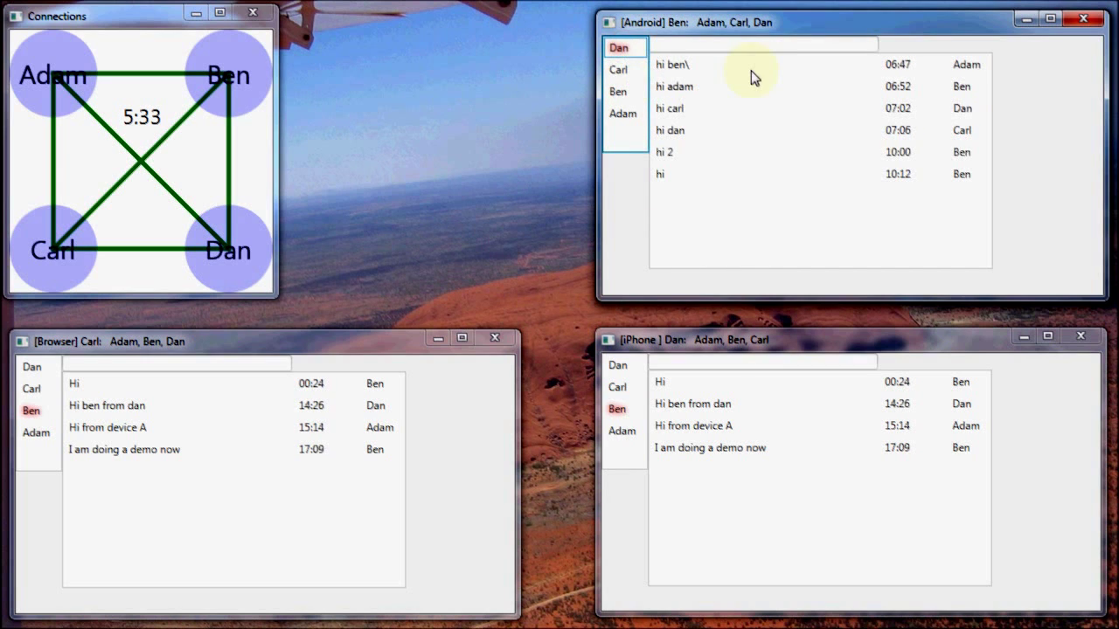
pyautogui.click(634, 75)
pyautogui.click(627, 93)
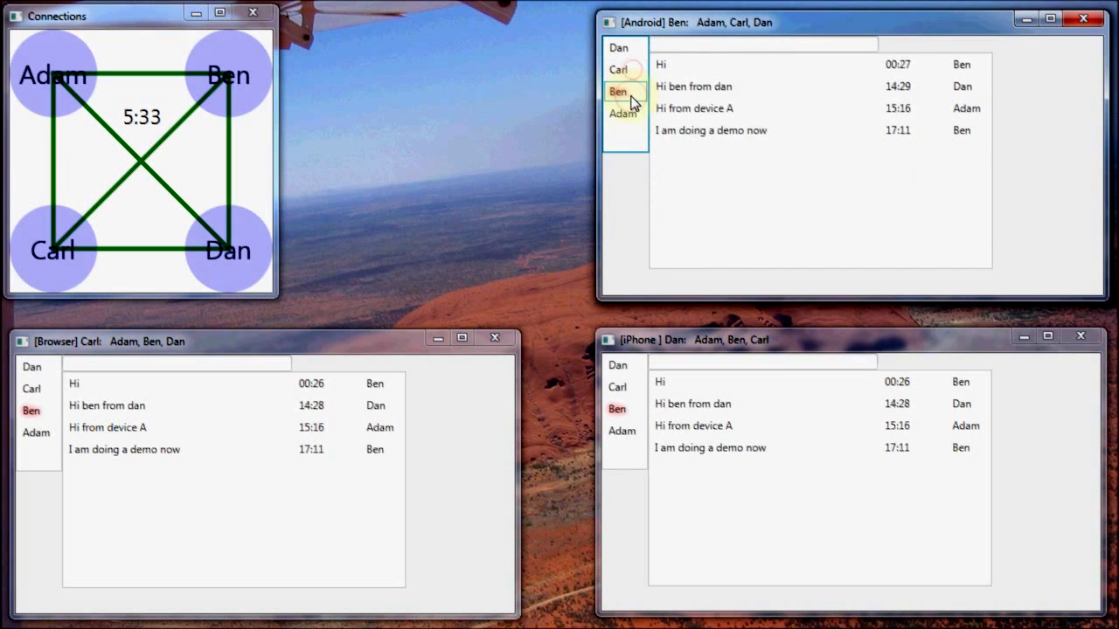
pyautogui.click(631, 114)
pyautogui.click(624, 50)
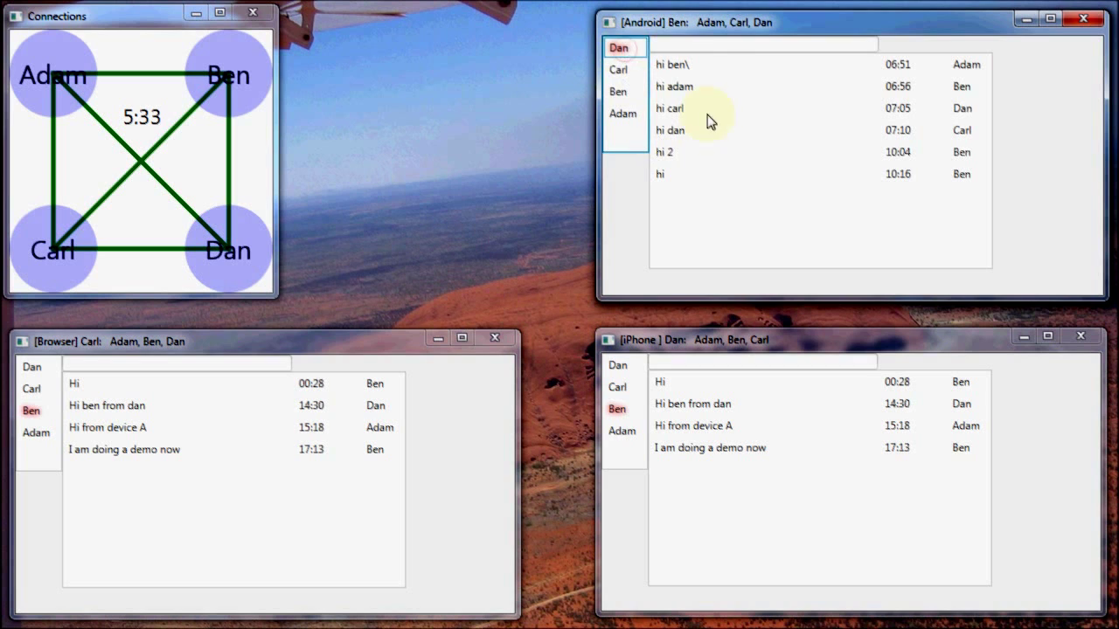
pyautogui.click(688, 45)
pyautogui.write('hi')
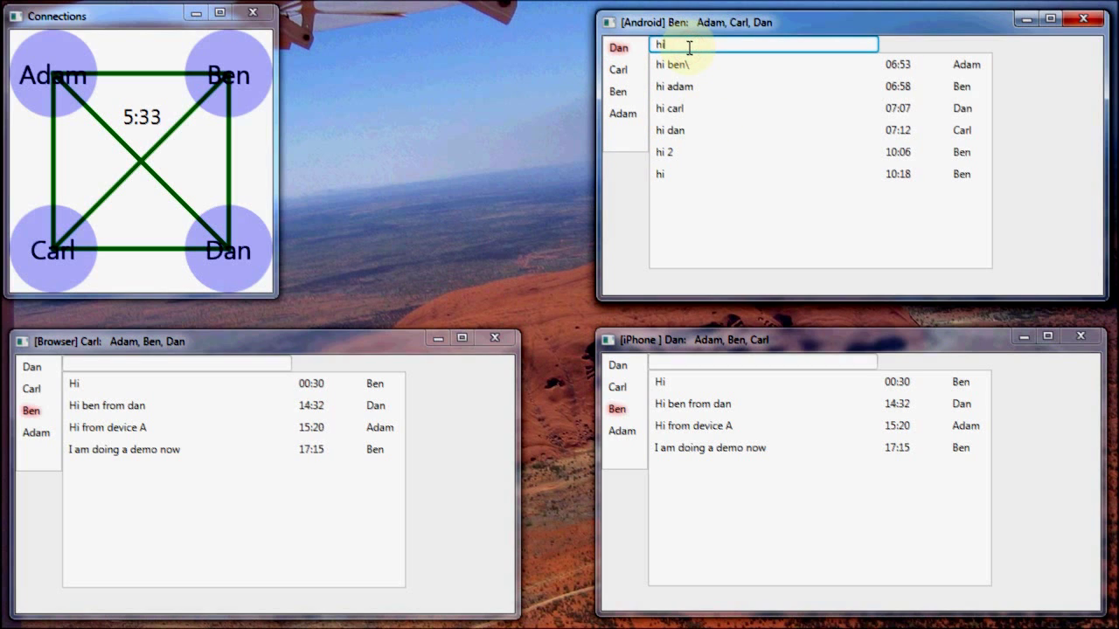
pyautogui.press('Return')
# Post the message "hello" from the iPhone window in the Android user's conversation.
pyautogui.click(705, 364)
pyautogui.write('hello')
pyautogui.press('Return')
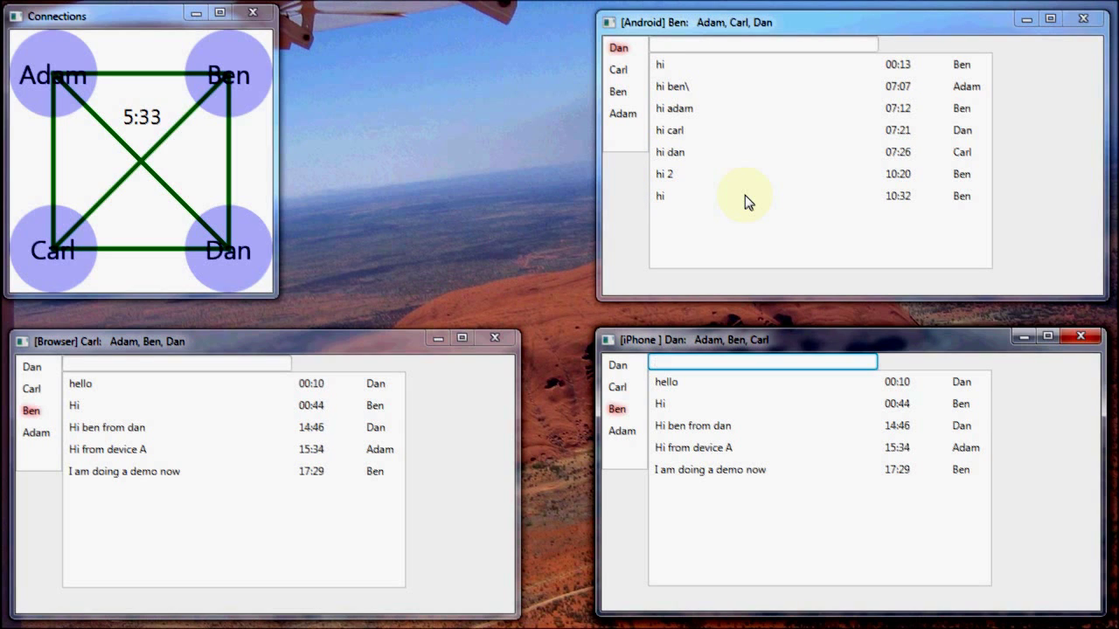
pyautogui.click(637, 49)
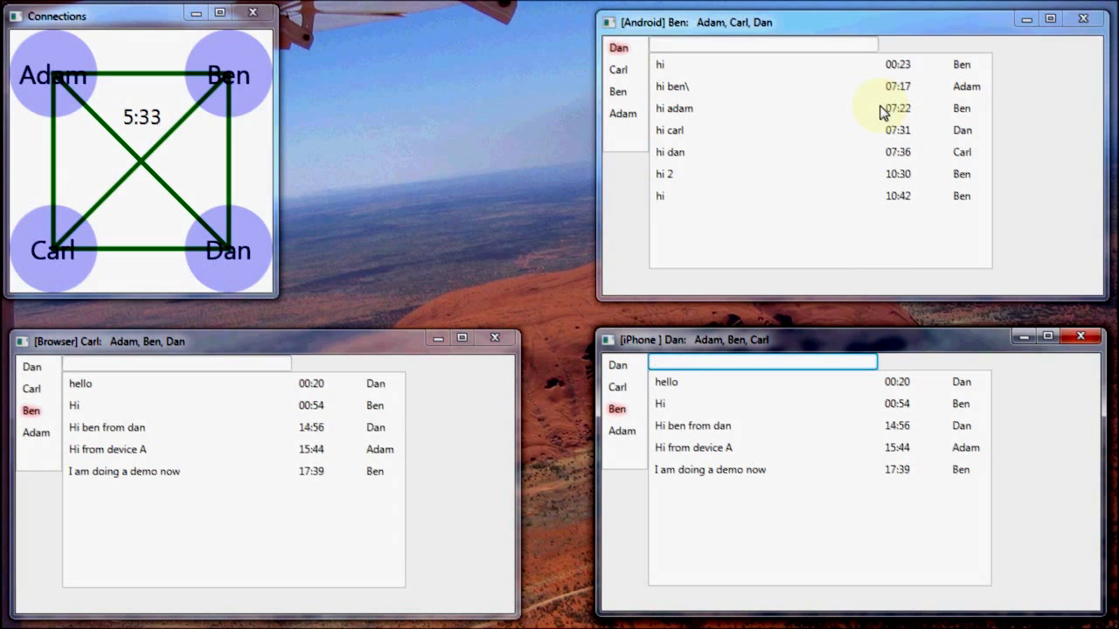
pyautogui.click(626, 48)
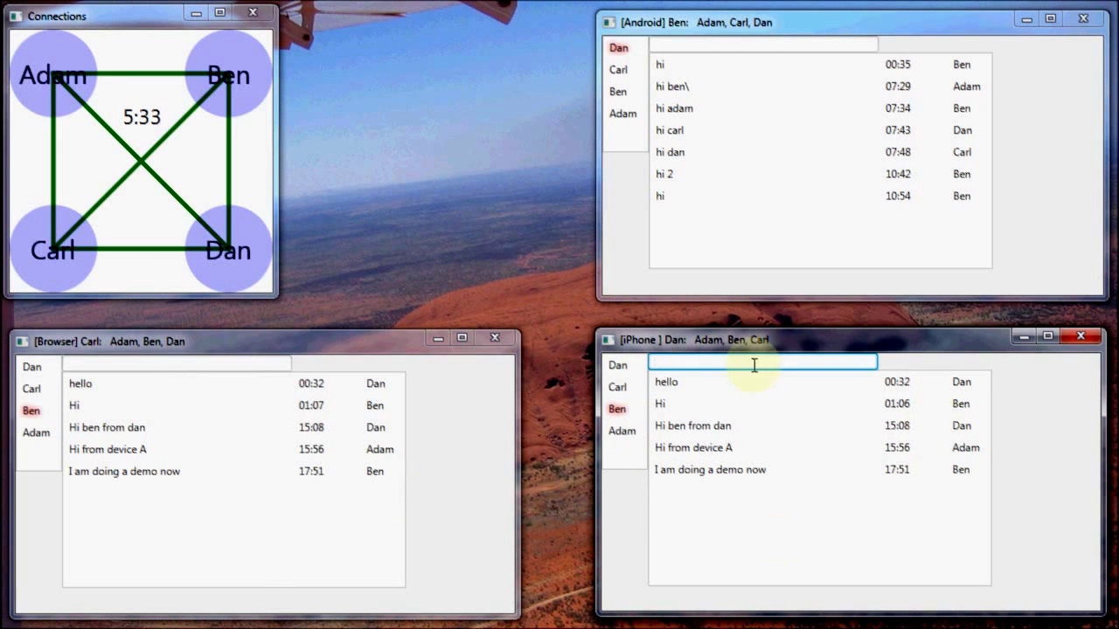
pyautogui.moveTo(902, 392)
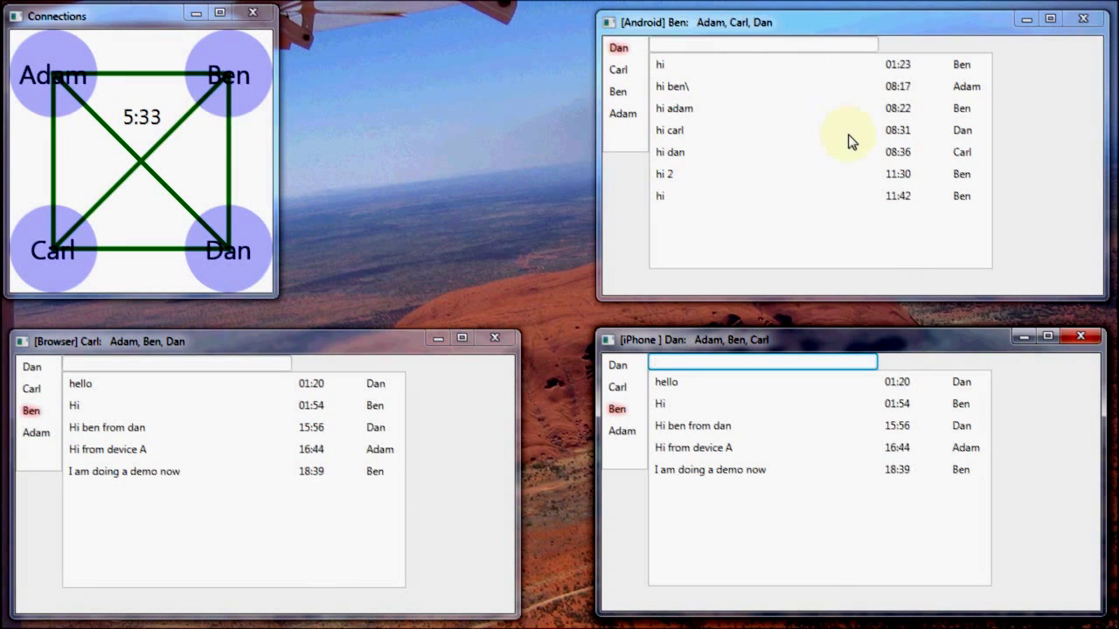
# Remove all six connections between the four nodes in the Connections diagram.
pyautogui.click(147, 76)
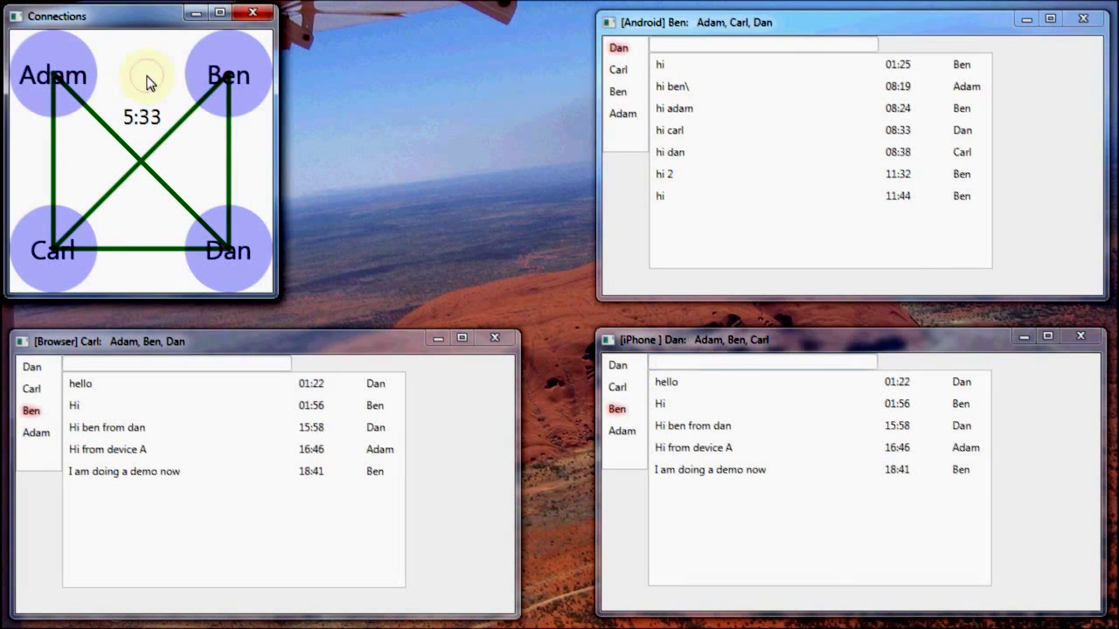
pyautogui.click(231, 142)
pyautogui.click(160, 249)
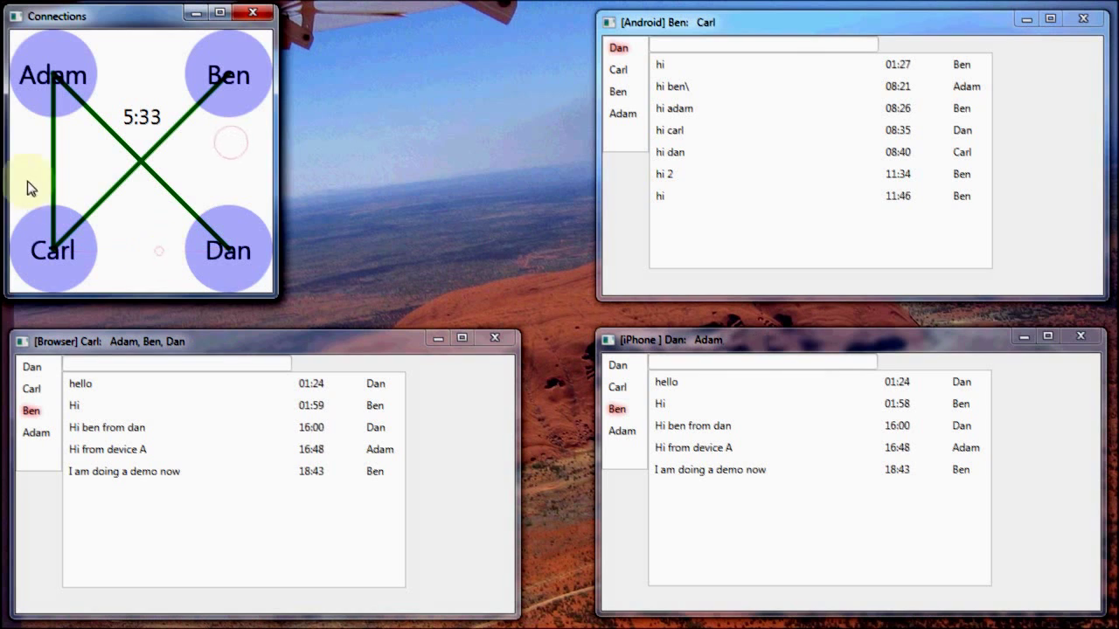
pyautogui.click(53, 172)
pyautogui.click(125, 186)
pyautogui.click(158, 173)
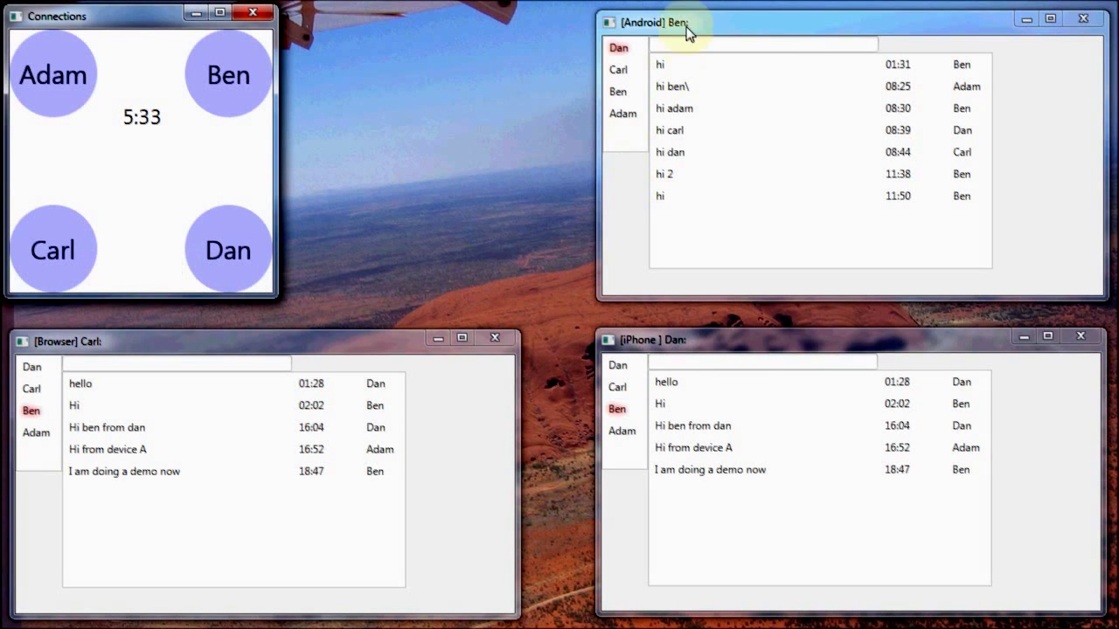
# Connect the Android user's node to the diagram's top-left node and to the iPhone user's node.
pyautogui.click(53, 75)
pyautogui.click(225, 77)
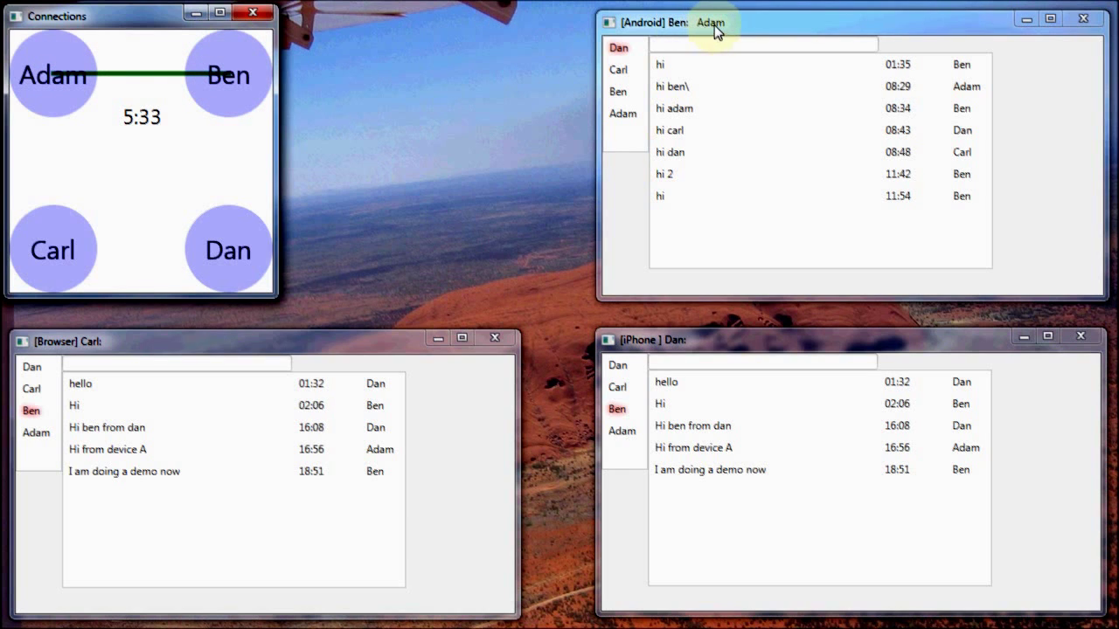
pyautogui.click(234, 80)
pyautogui.click(228, 251)
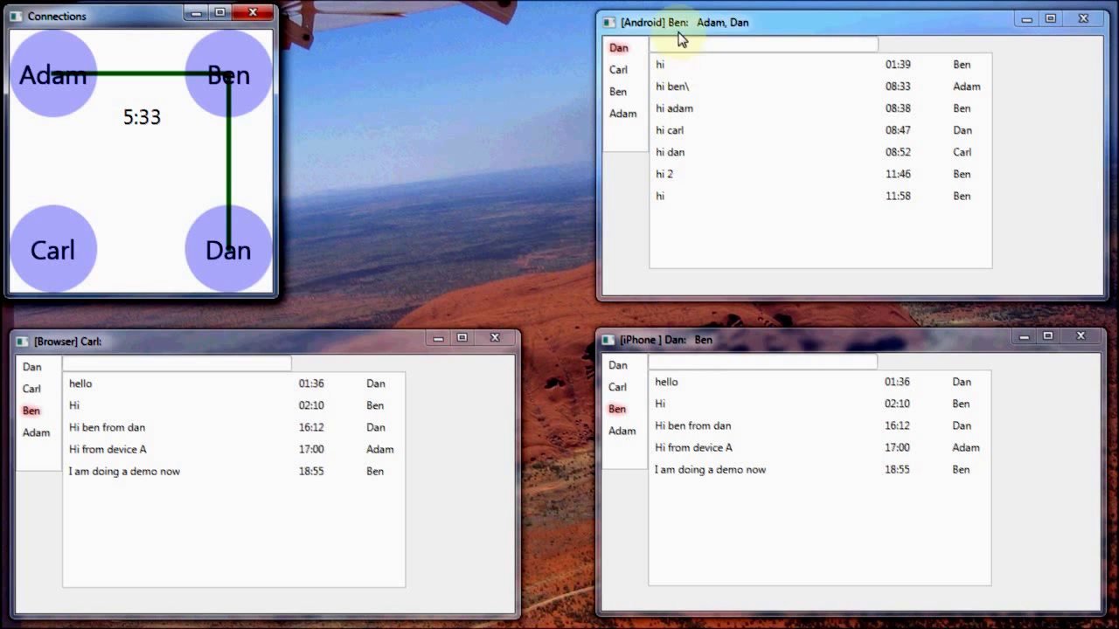
# Complete the network by connecting the Browser user's node to the other three nodes and the top-left node to the iPhone user's node.
pyautogui.click(226, 76)
pyautogui.click(40, 216)
pyautogui.click(51, 249)
pyautogui.click(218, 257)
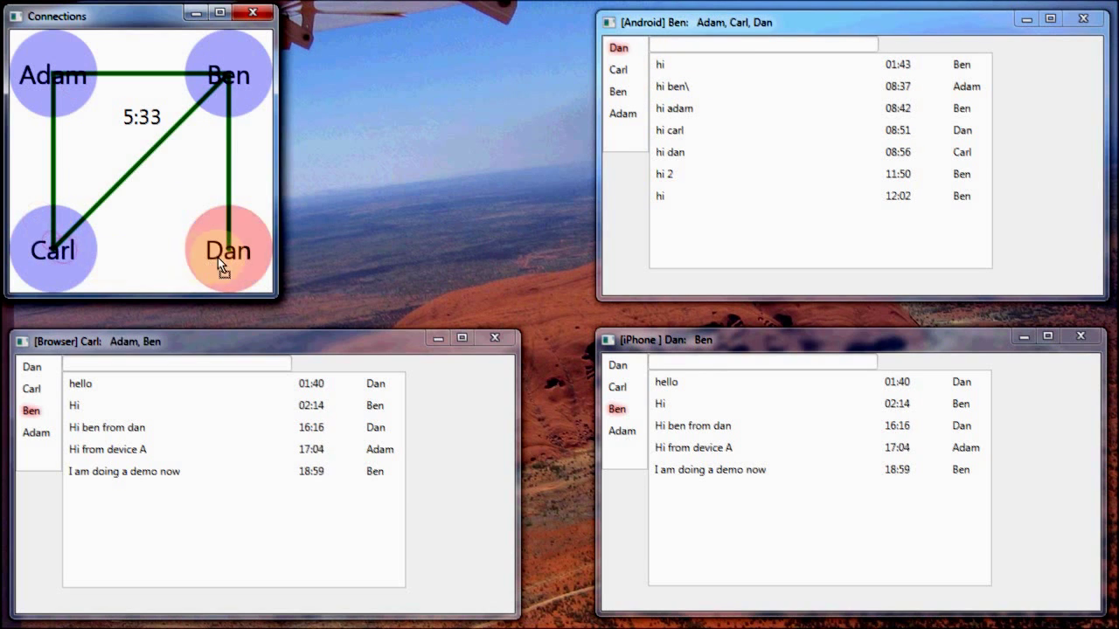
pyautogui.moveTo(55, 76); pyautogui.dragTo(233, 254)
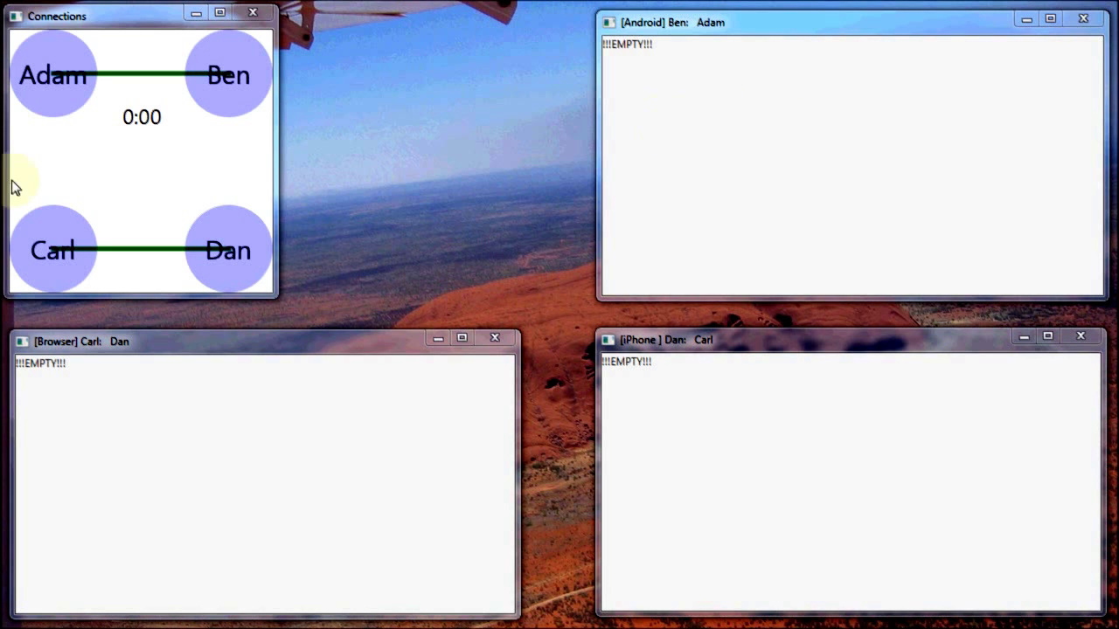
# Start the timer in the Connections diagram and select the Android user's own entry in the Android window.
pyautogui.click(145, 124)
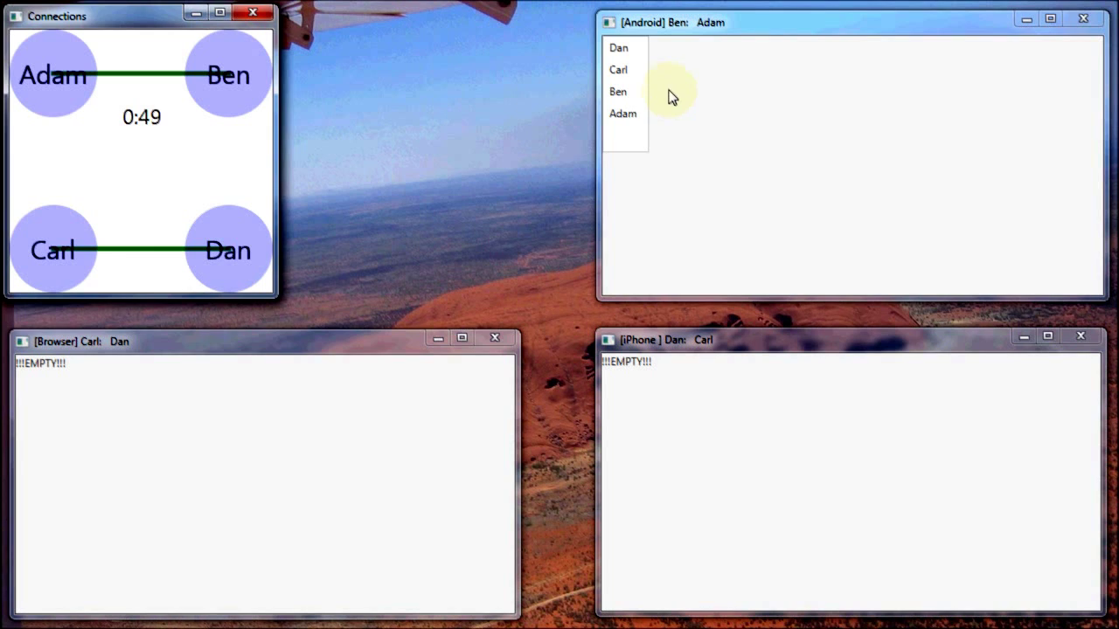
pyautogui.click(624, 52)
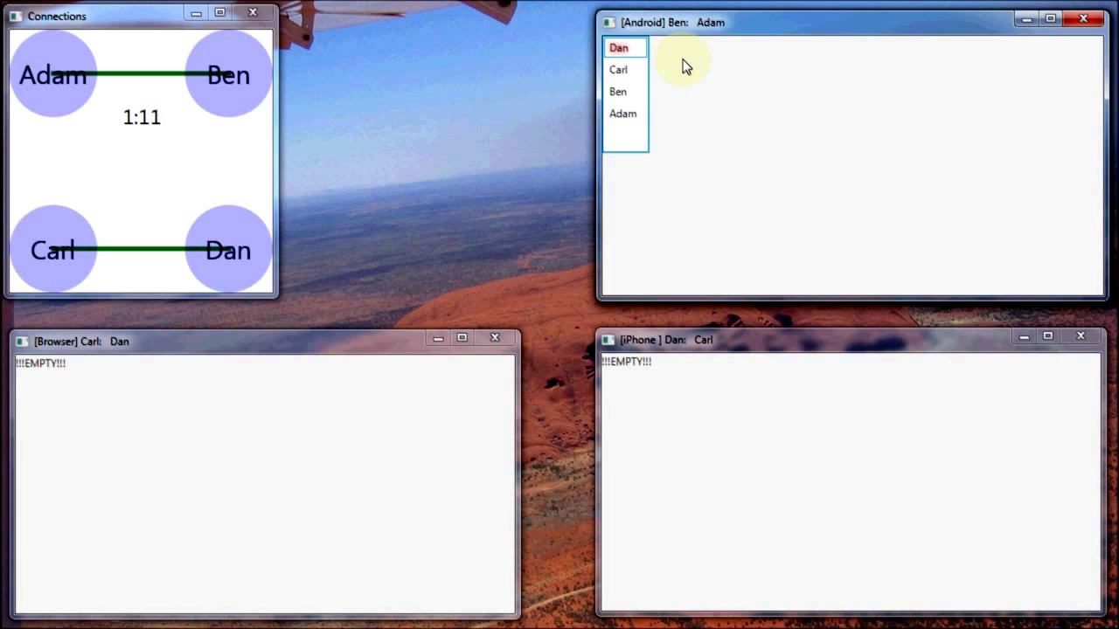
pyautogui.click(625, 94)
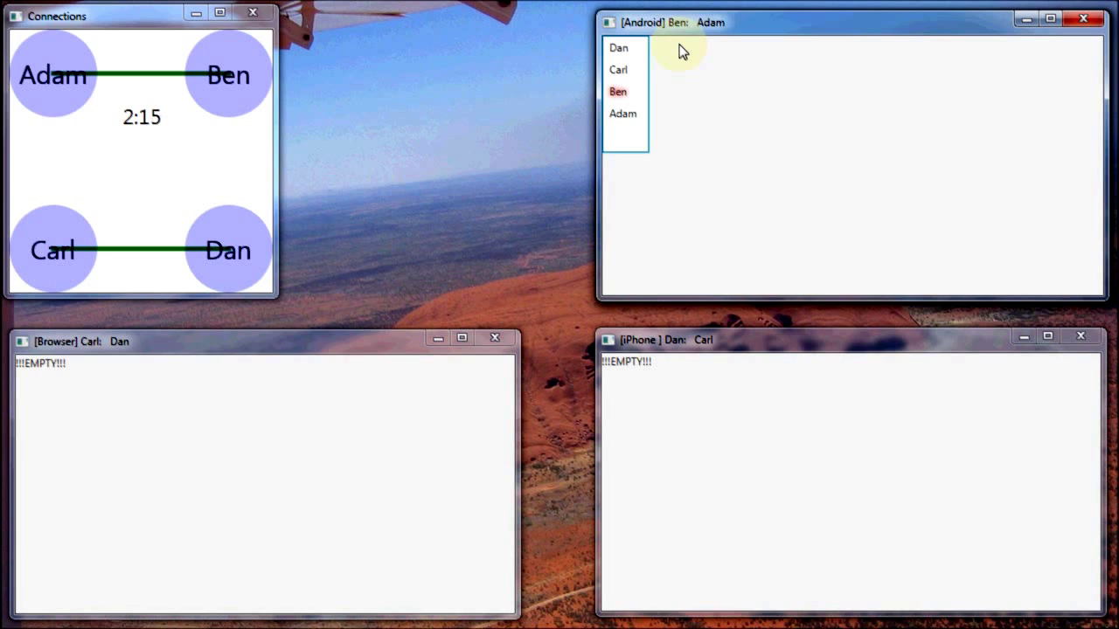
# Post the message "I am doing a demo now" from the Android window.
pyautogui.click(683, 50)
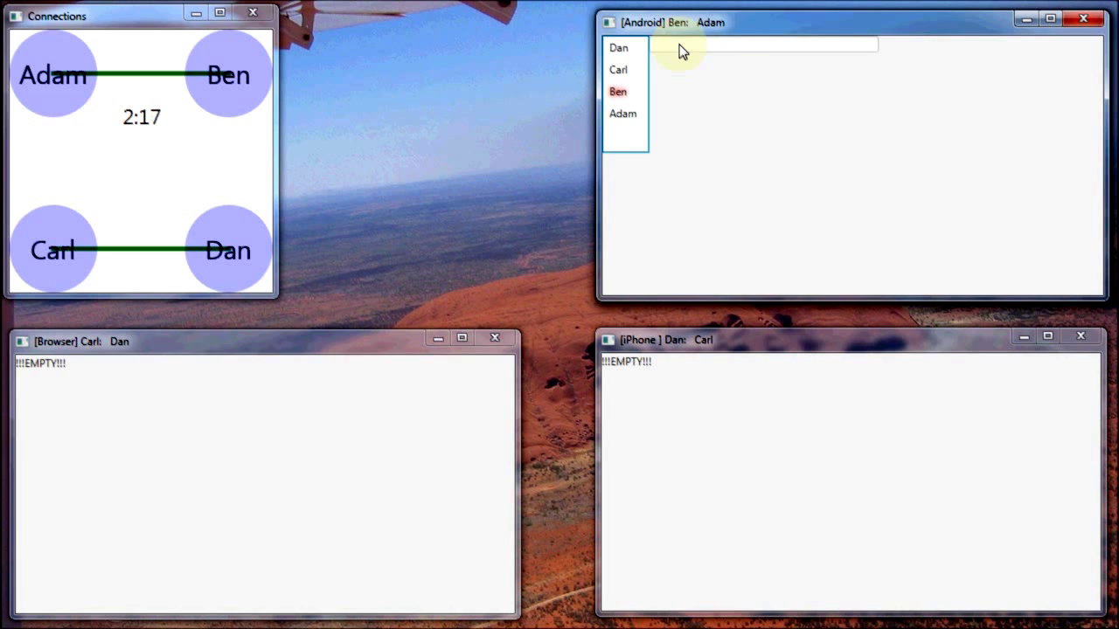
pyautogui.click(775, 44)
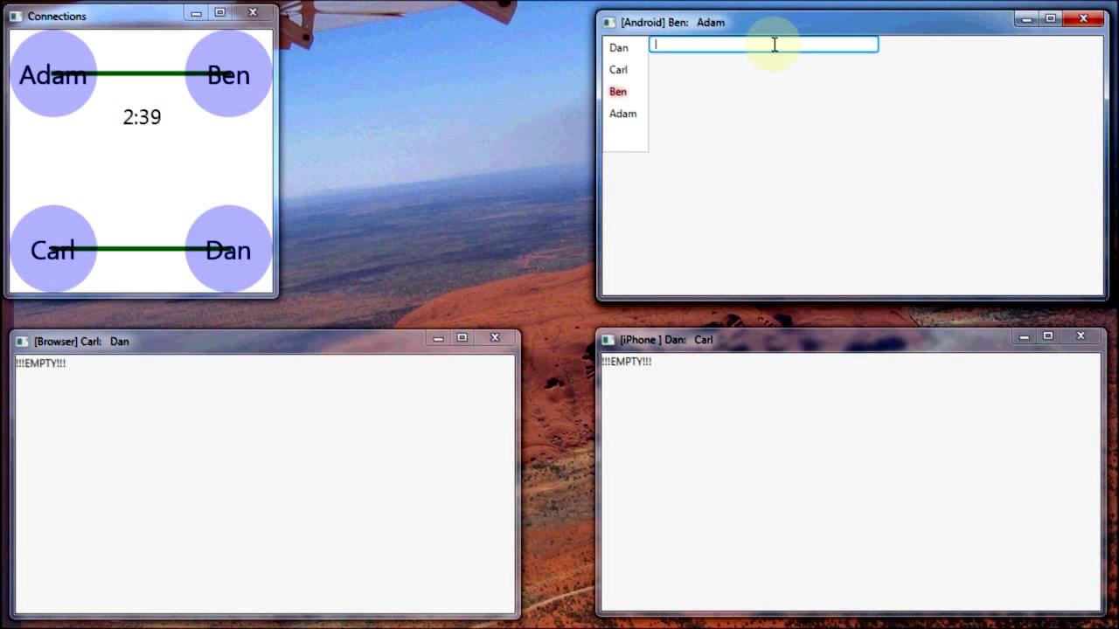
pyautogui.write('I am doing a')
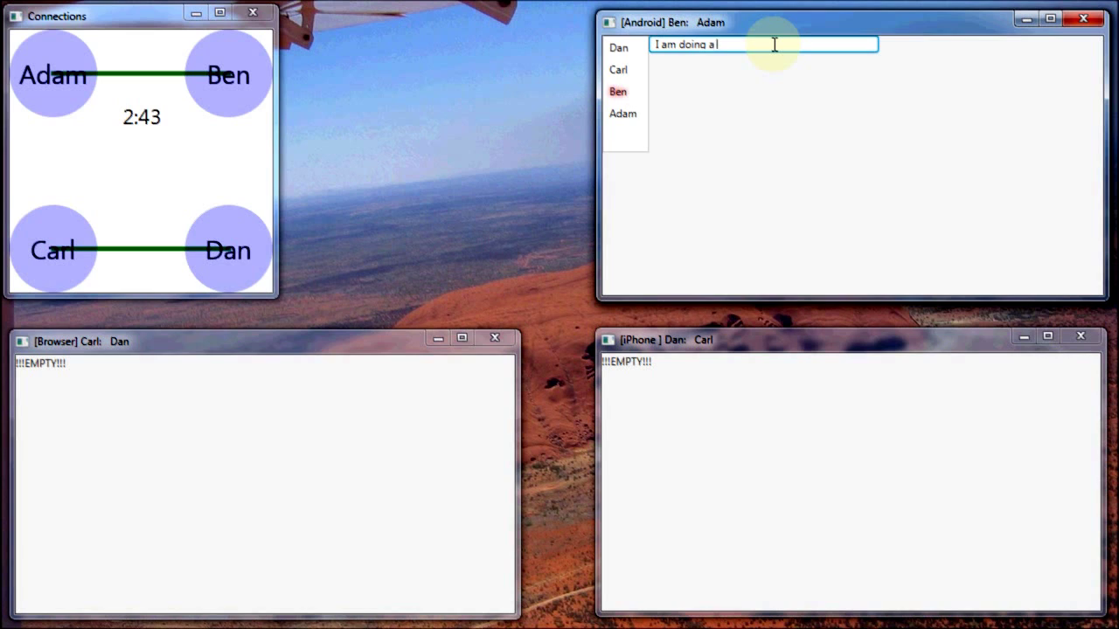
pyautogui.write(' demo run')
pyautogui.press('Return')
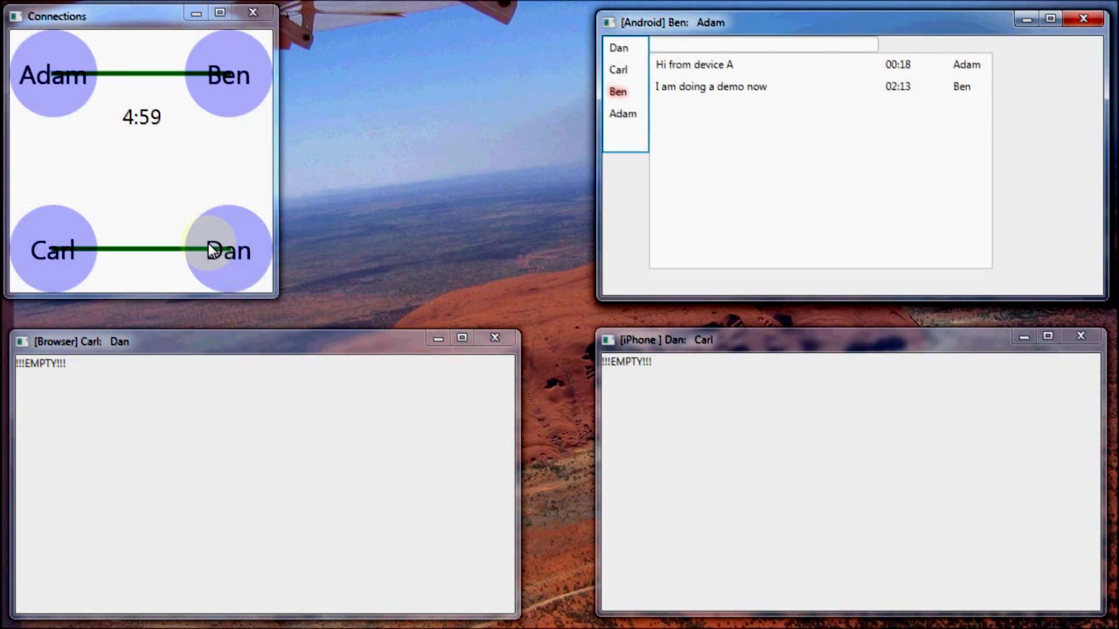
# Connect the Android user's node to the Browser user's node and open the Android user's conversation in the Browser and iPhone windows.
pyautogui.moveTo(225, 94); pyautogui.dragTo(78, 266)
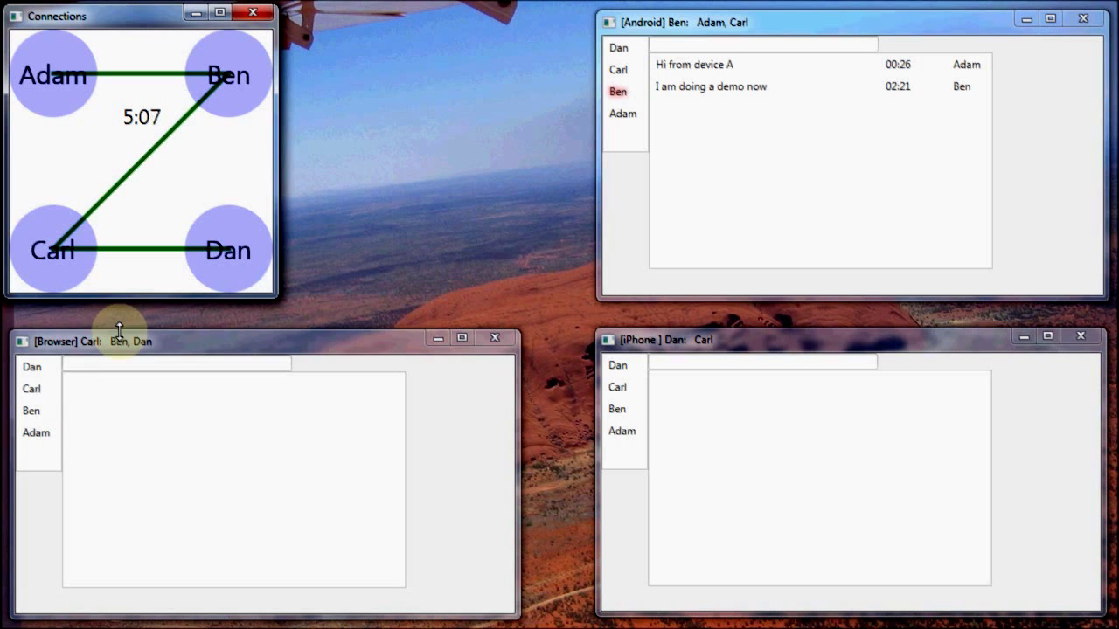
pyautogui.click(34, 410)
pyautogui.click(617, 408)
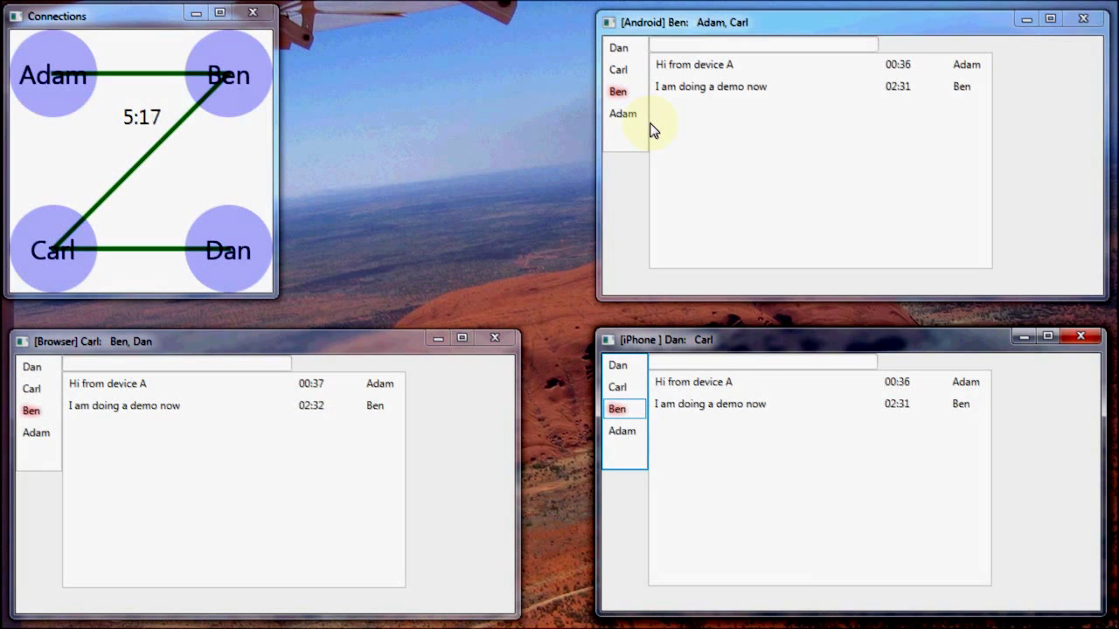
# Post a greeting to the Android user from the iPhone window and stop the timer in the Connections diagram.
pyautogui.click(741, 361)
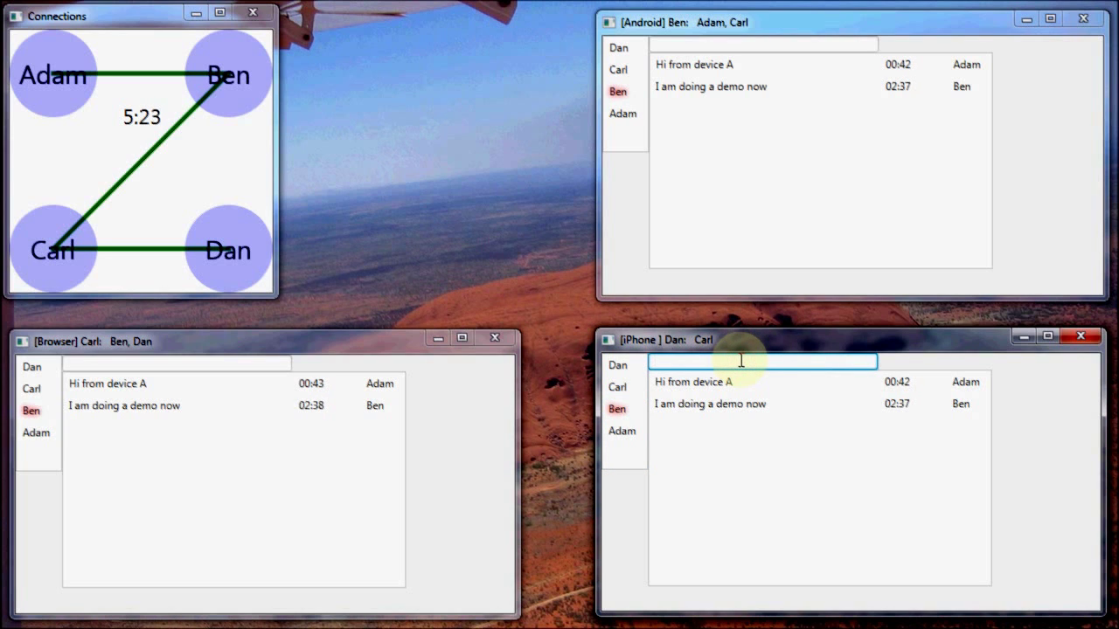
pyautogui.write('Hi ben from dan')
pyautogui.press('Return')
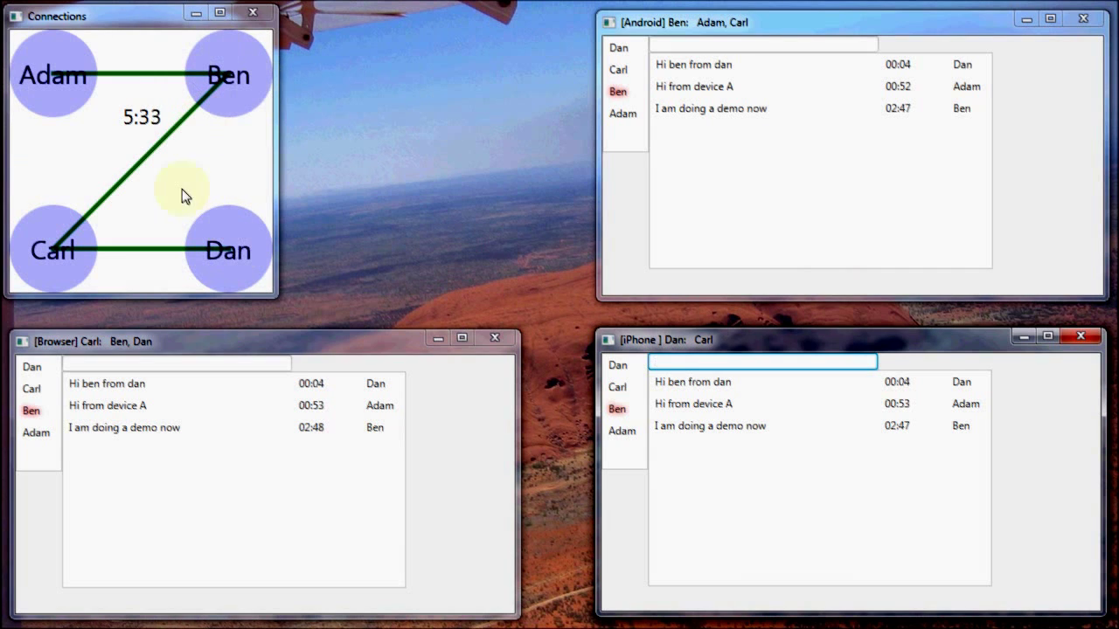
pyautogui.click(147, 122)
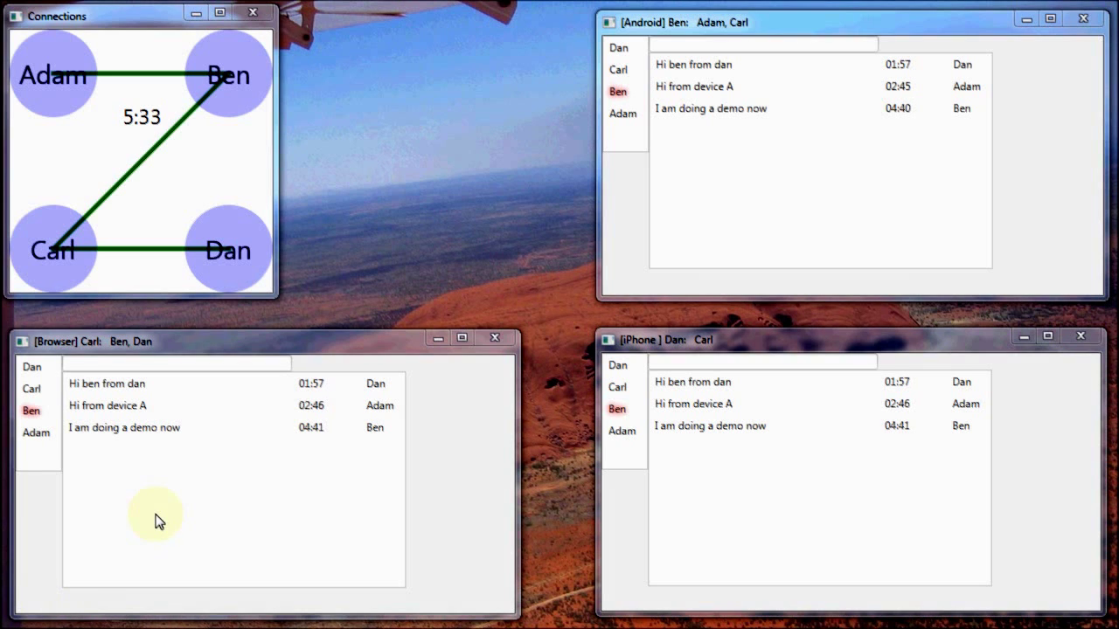
# Open the Browser user's conversation in the Browser, iPhone and Android windows.
pyautogui.click(40, 390)
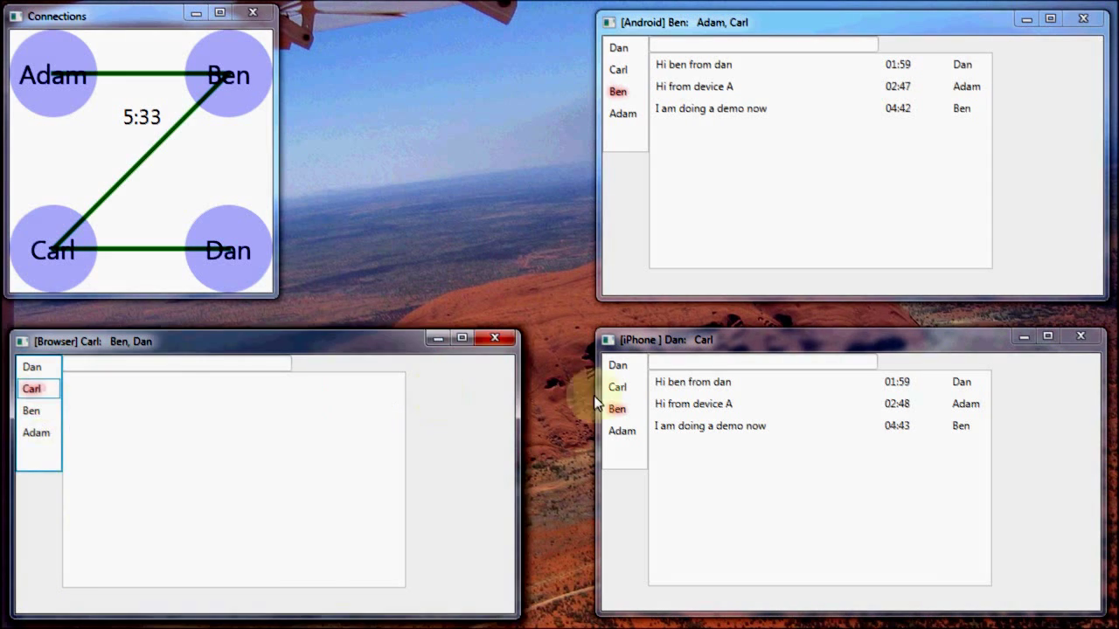
pyautogui.click(617, 387)
pyautogui.click(621, 70)
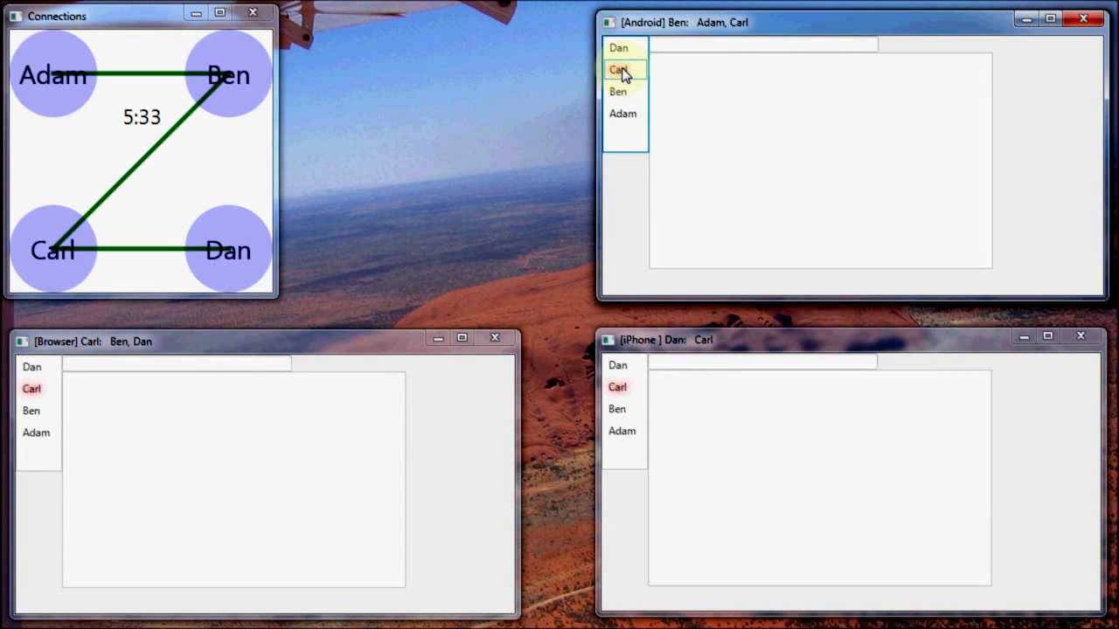
# Remove the three remaining connections between nodes so that every device is isolated.
pyautogui.click(136, 166)
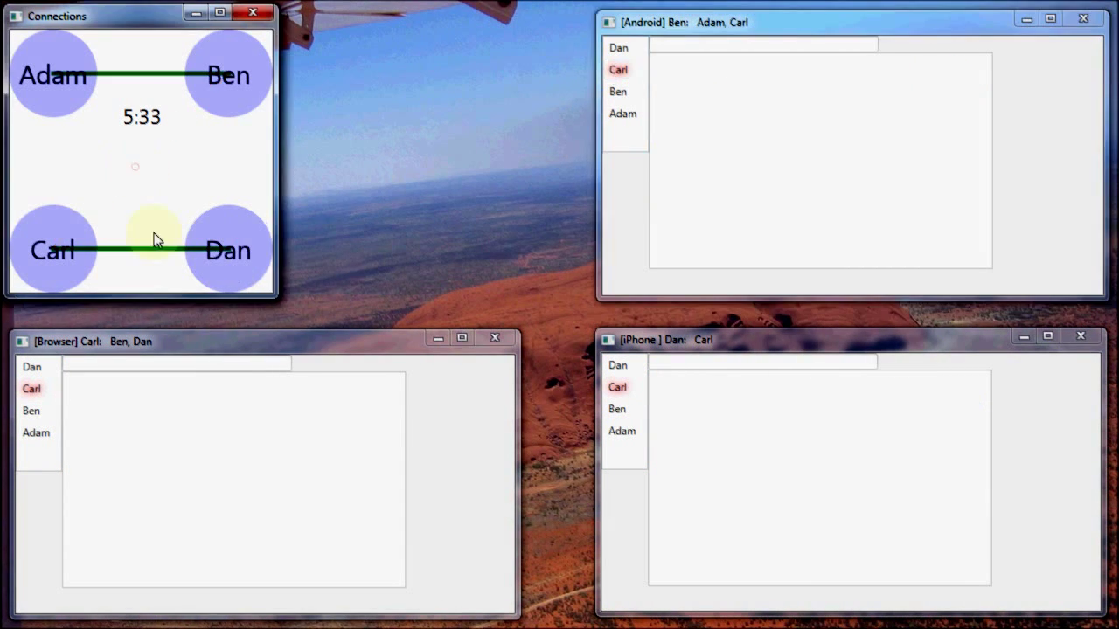
pyautogui.click(155, 252)
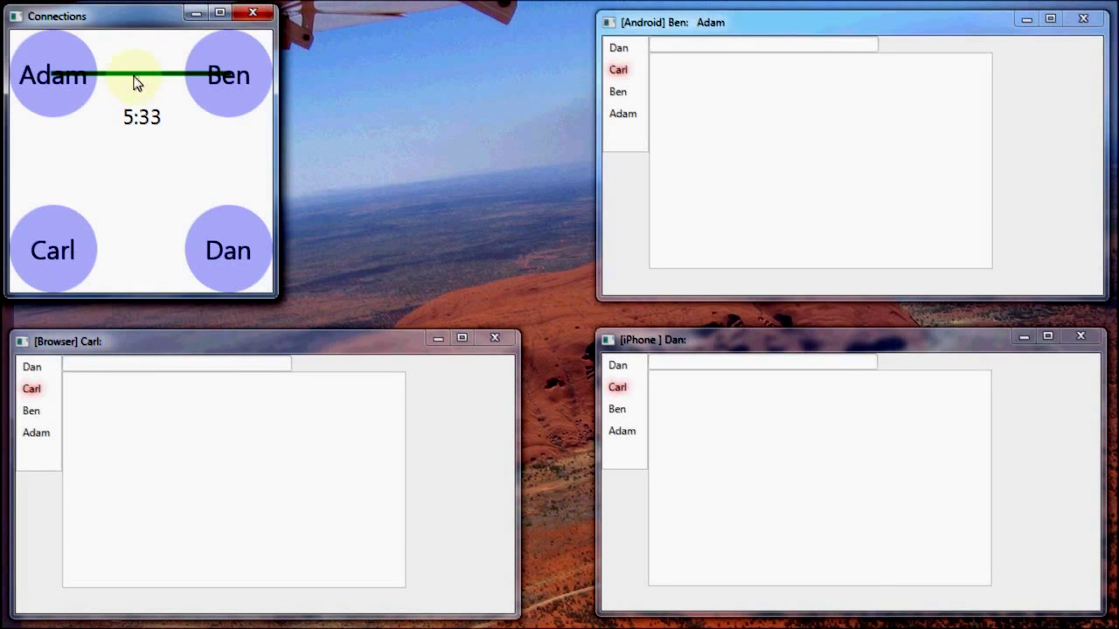
pyautogui.click(134, 77)
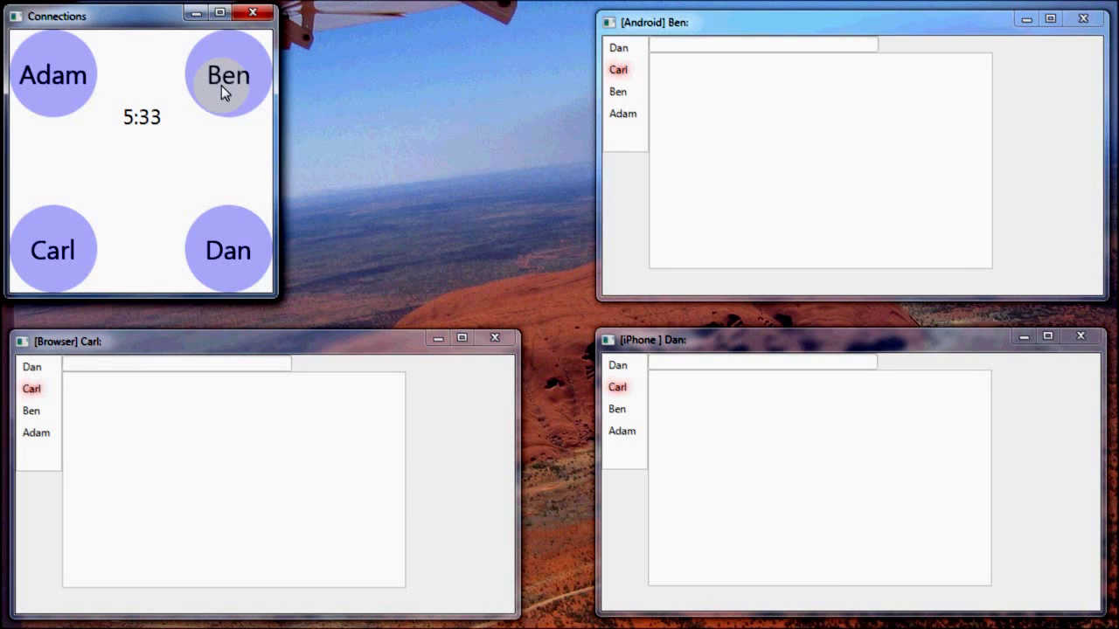
# Post "b" from the Android window, "c" from the Browser window and "d" from the iPhone window.
pyautogui.click(666, 44)
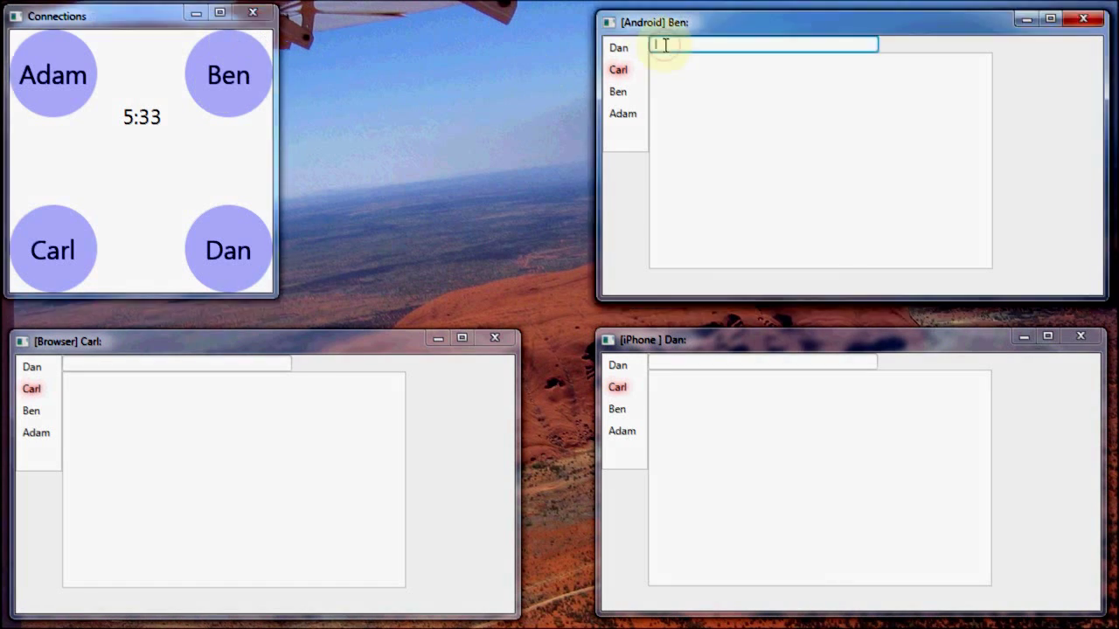
pyautogui.write('b')
pyautogui.press('Return')
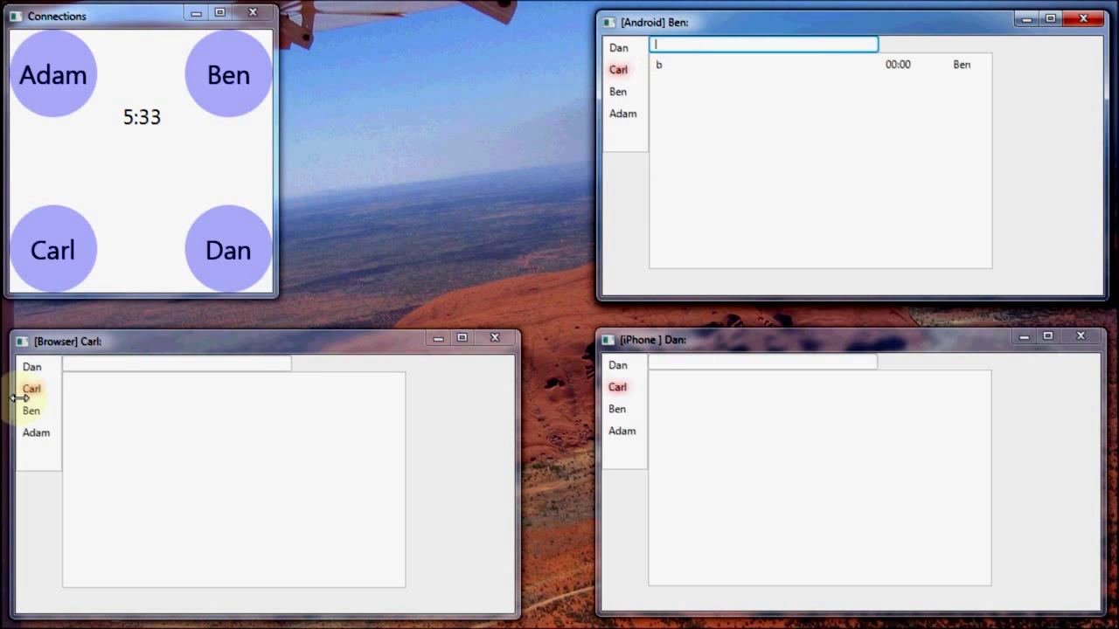
pyautogui.click(107, 365)
pyautogui.write('c')
pyautogui.press('Return')
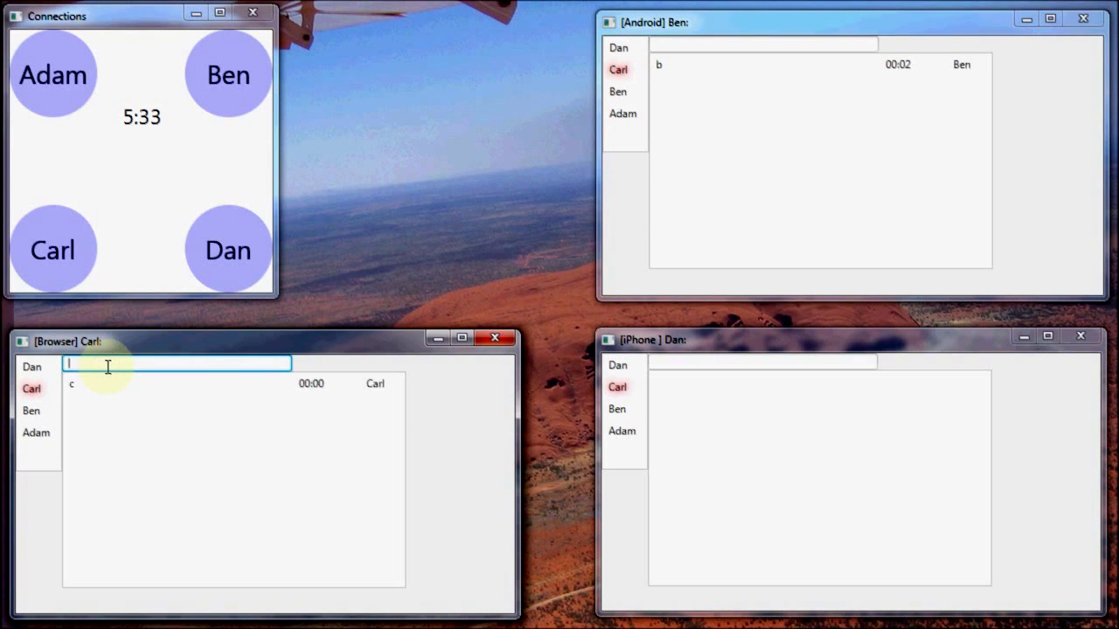
pyautogui.click(762, 361)
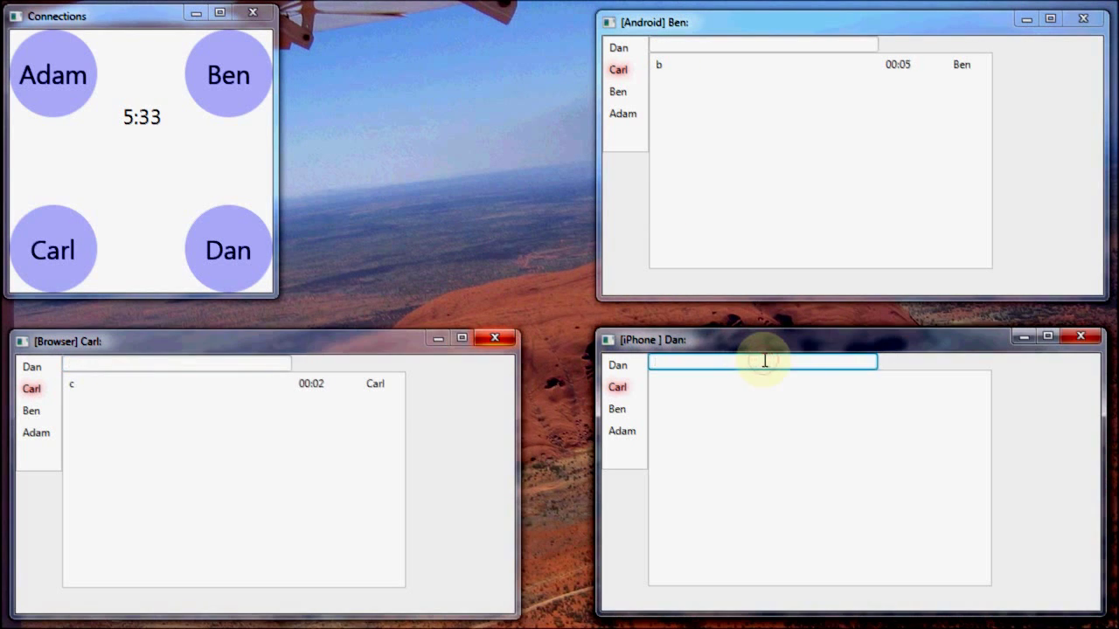
pyautogui.write('d')
pyautogui.press('Return')
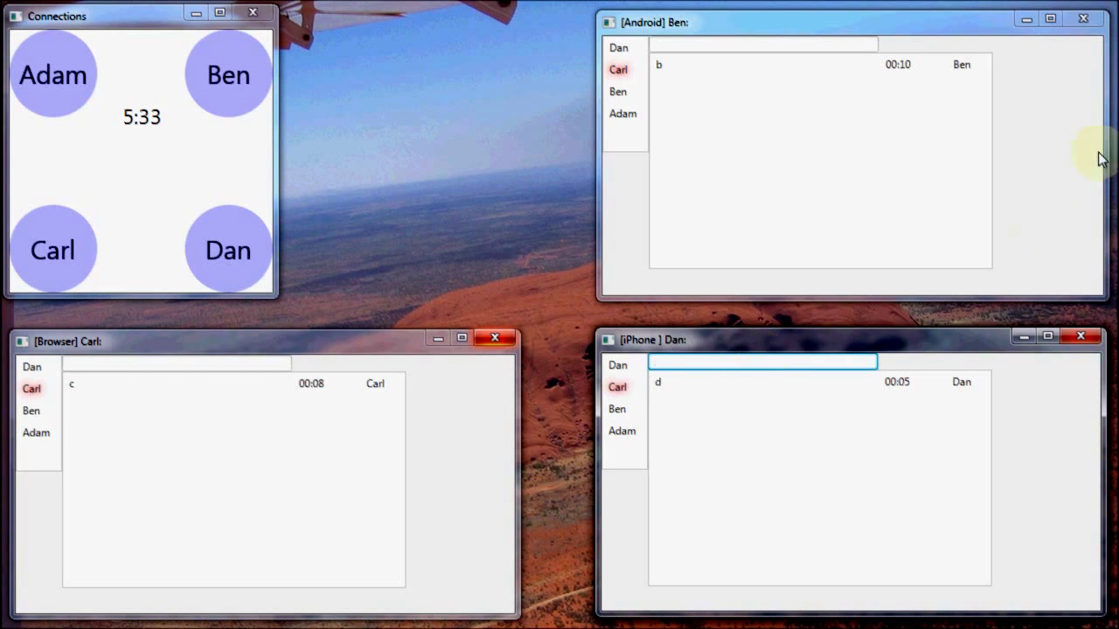
# Post "f" from the Android window, "g" from the Browser window and "h" from the iPhone window.
pyautogui.click(708, 43)
pyautogui.write('f')
pyautogui.press('Return')
pyautogui.click(196, 365)
pyautogui.write('g')
pyautogui.press('Return')
pyautogui.click(662, 359)
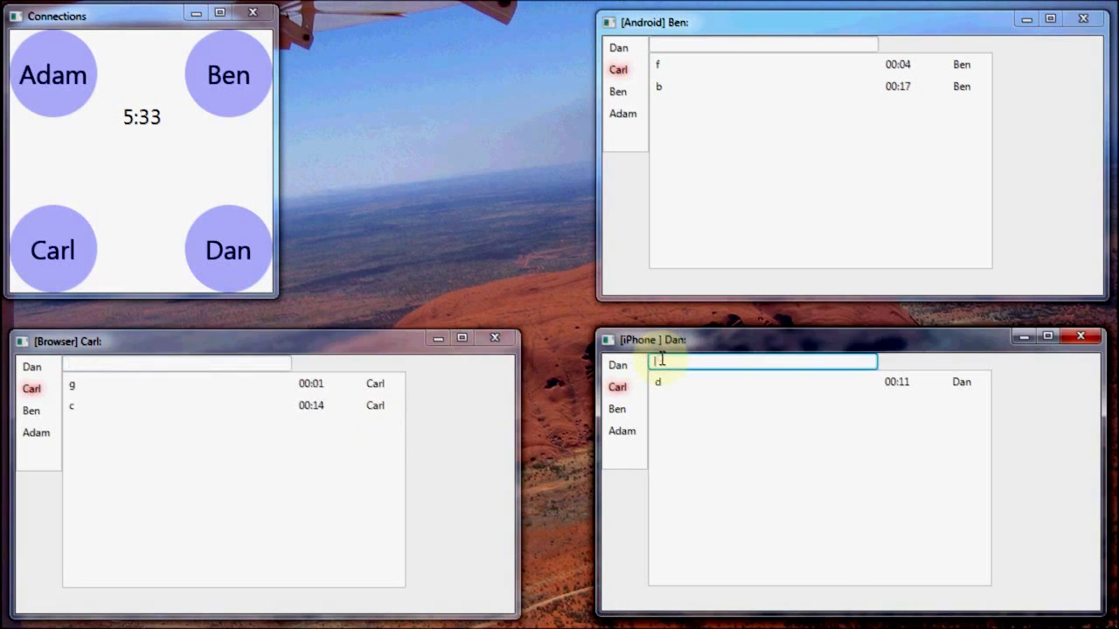
pyautogui.write('h')
pyautogui.press('Return')
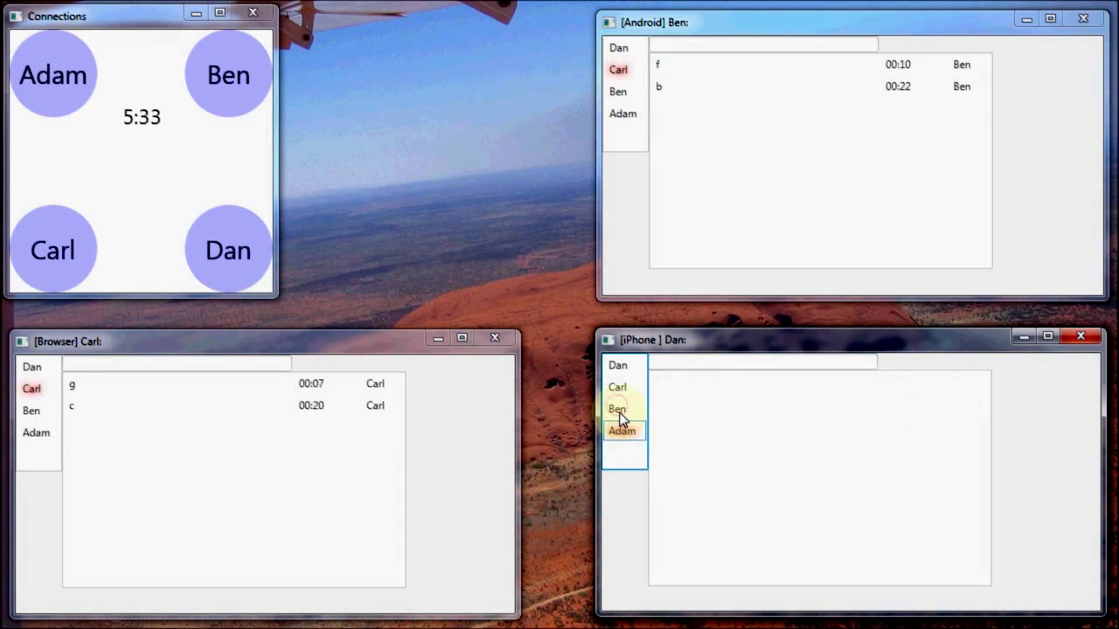
# View the Browser user's and Android user's conversations in the iPhone window, ending on the Browser user's conversation.
pyautogui.click(618, 387)
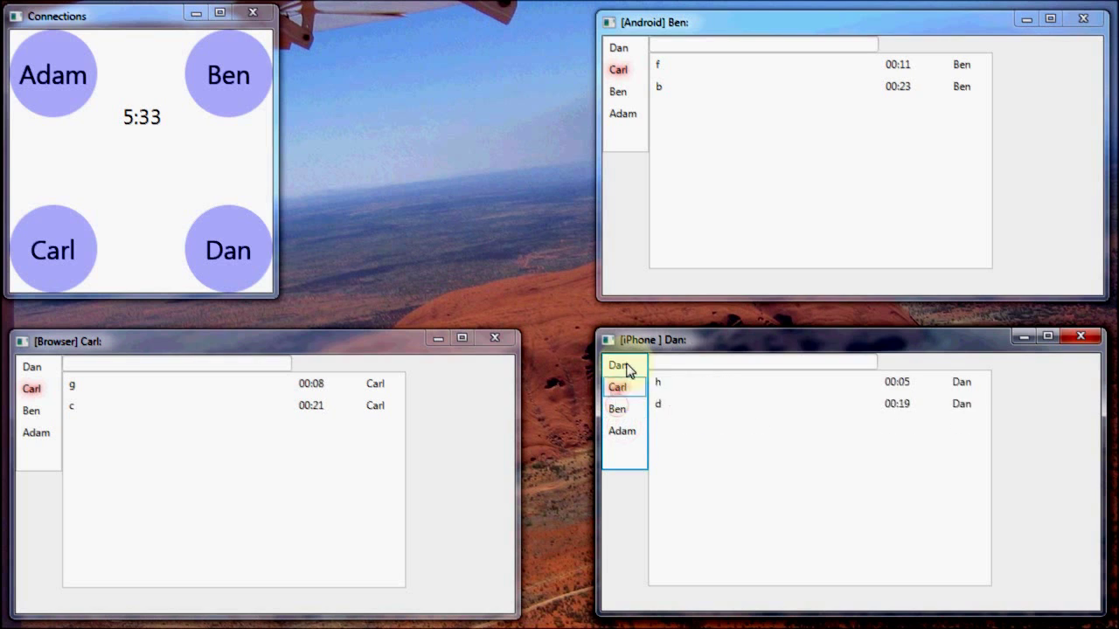
pyautogui.click(618, 411)
pyautogui.click(620, 389)
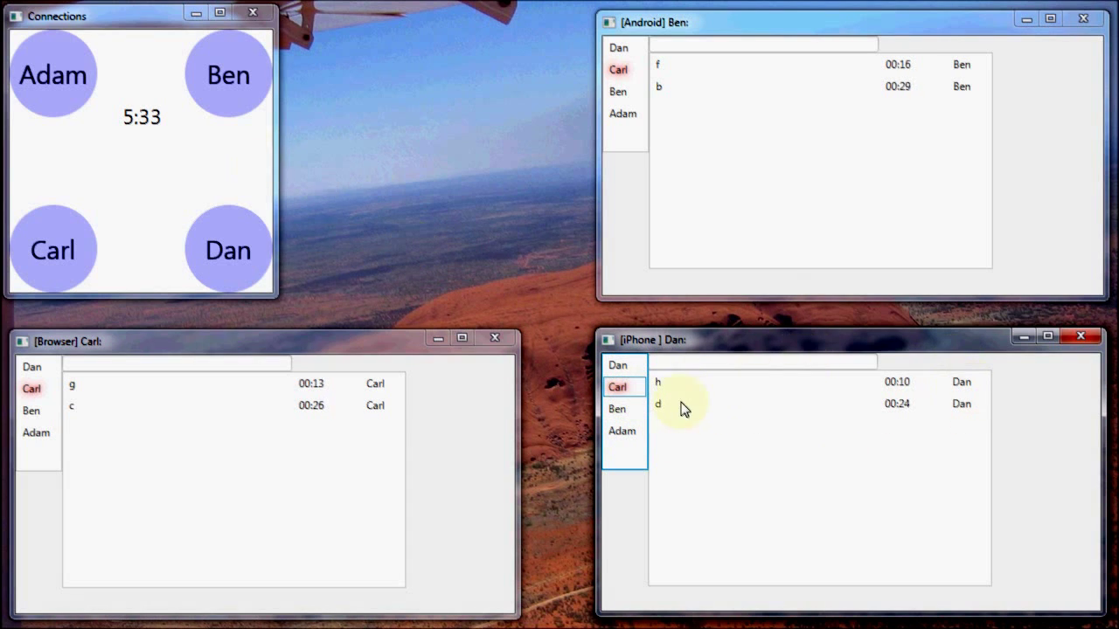
# Chain the nodes by connecting the windowless user's node to Android's, Android's to Browser's, and Browser's to iPhone's.
pyautogui.click(69, 83)
pyautogui.moveTo(69, 83); pyautogui.dragTo(239, 76)
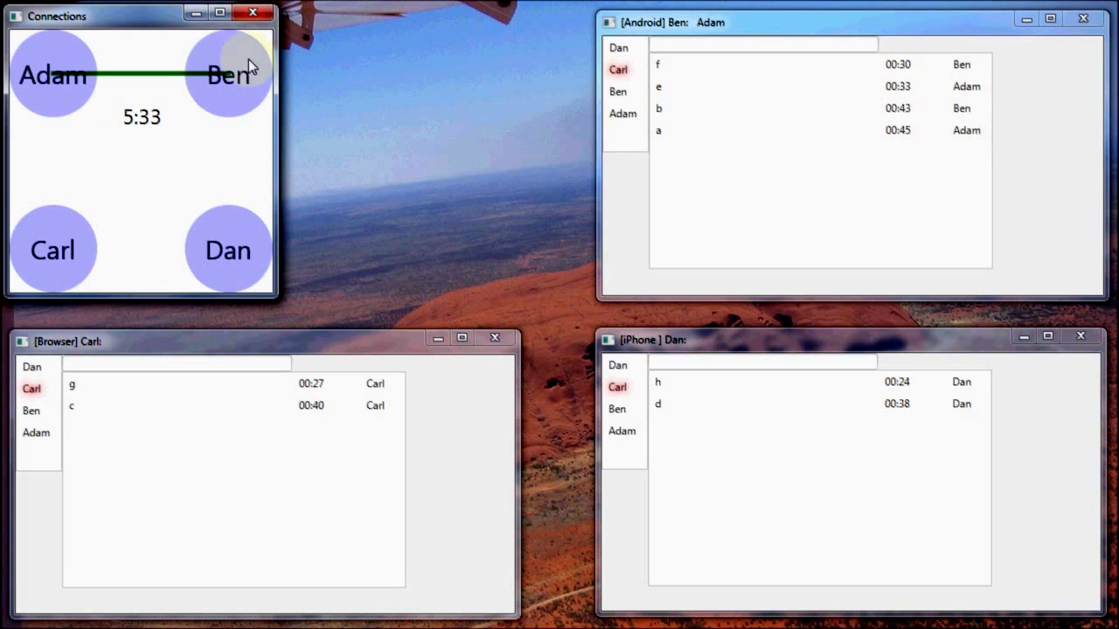
pyautogui.moveTo(232, 84); pyautogui.dragTo(68, 242)
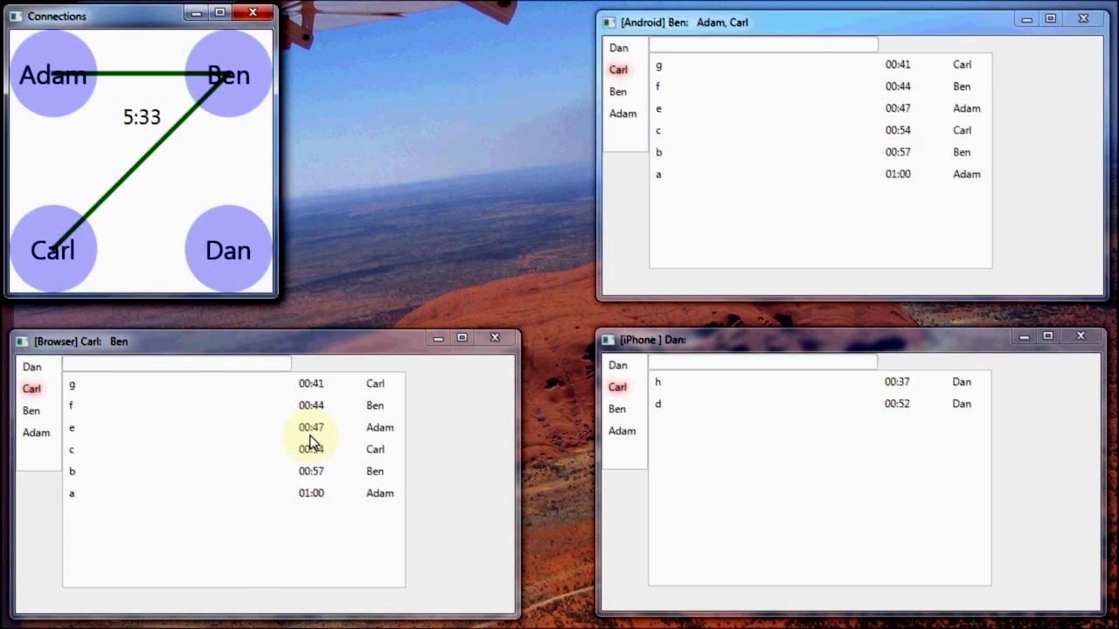
pyautogui.moveTo(75, 250); pyautogui.dragTo(252, 240)
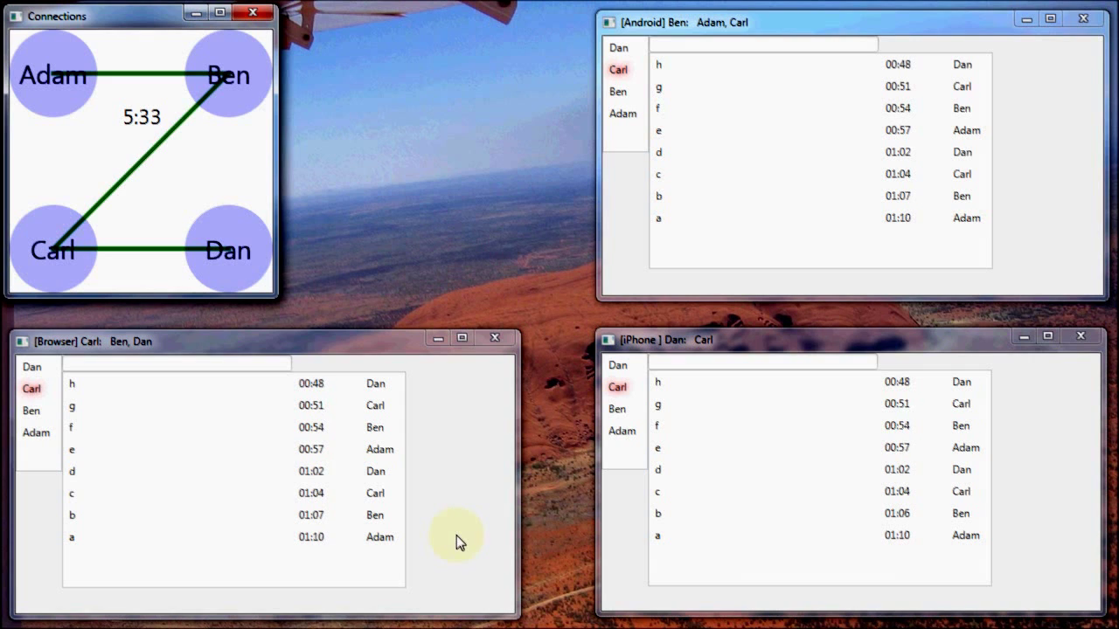
# Post "hello" from the iPhone window and replace the Browser node's connection to the Android node with one to the windowless user's node.
pyautogui.click(689, 361)
pyautogui.write('hello')
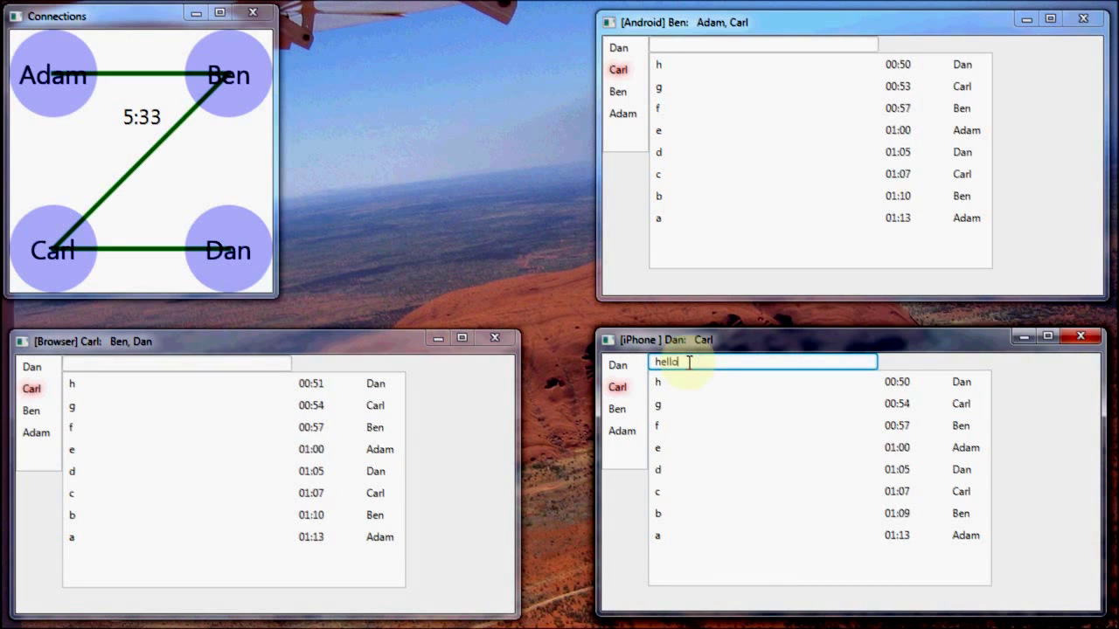
pyautogui.press('Return')
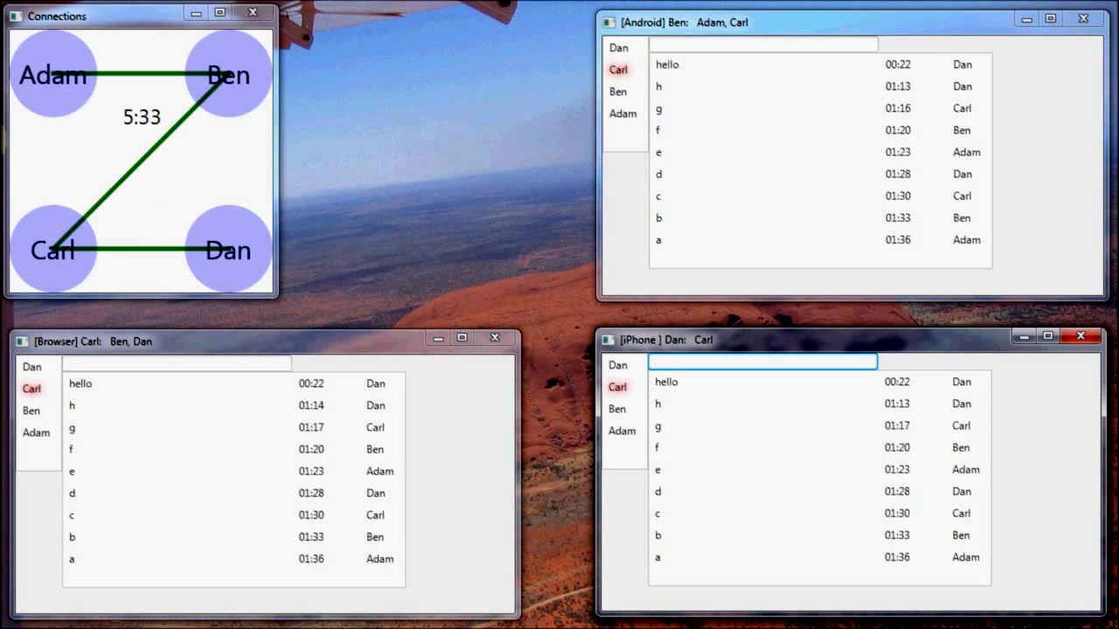
pyautogui.click(179, 129)
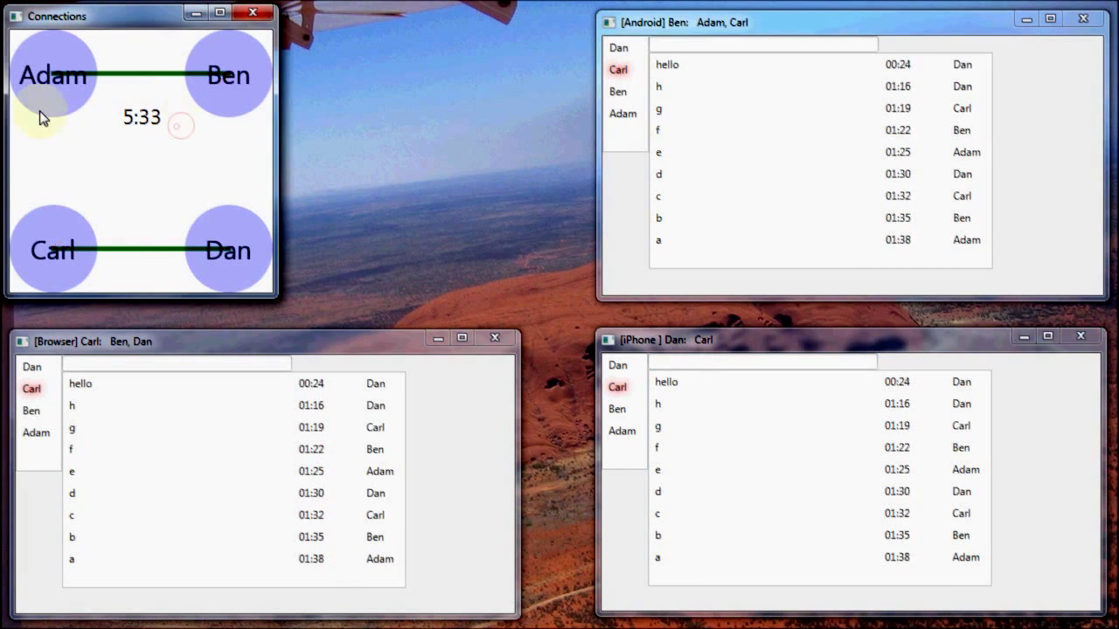
pyautogui.moveTo(51, 91); pyautogui.dragTo(51, 251)
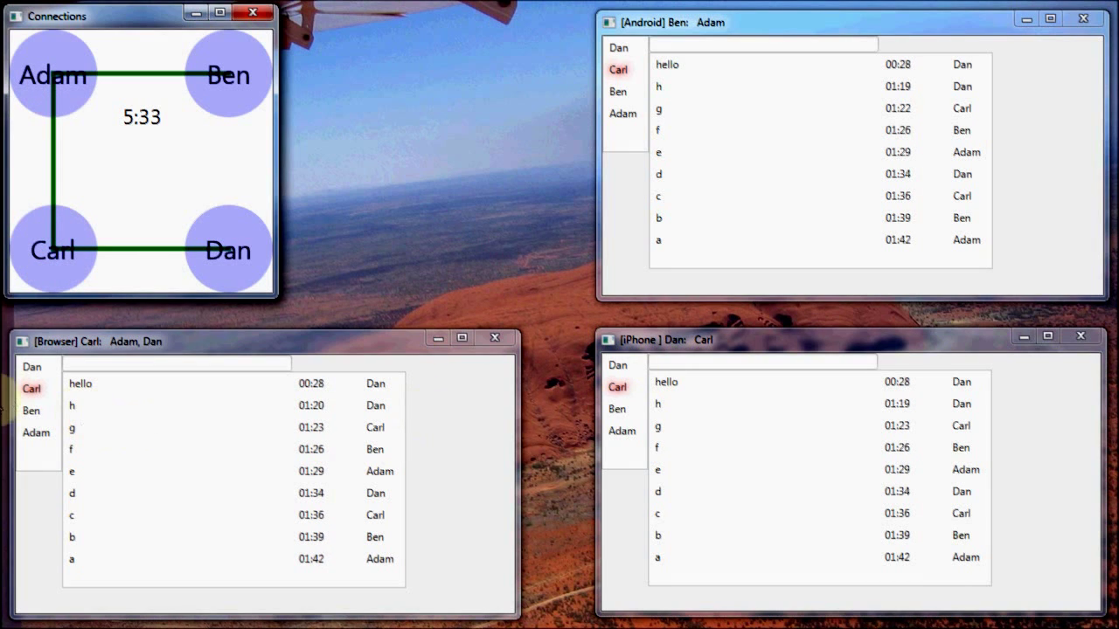
# Open the iPhone user's conversation in the Browser, iPhone and Android windows and post "hi" from the Android window.
pyautogui.click(42, 381)
pyautogui.click(31, 367)
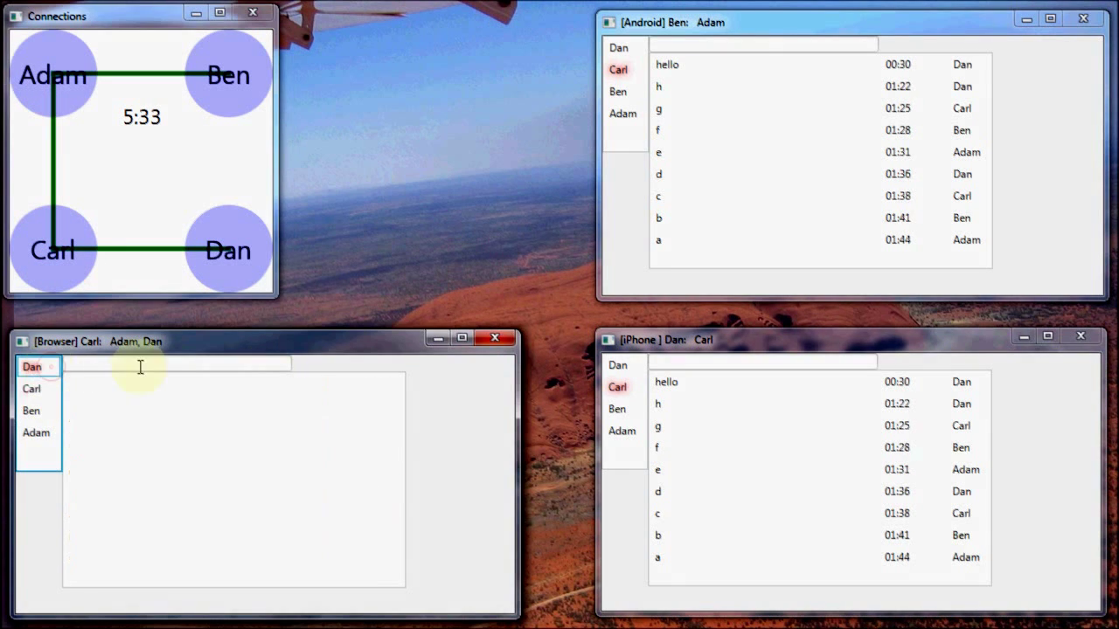
pyautogui.click(617, 365)
pyautogui.click(636, 49)
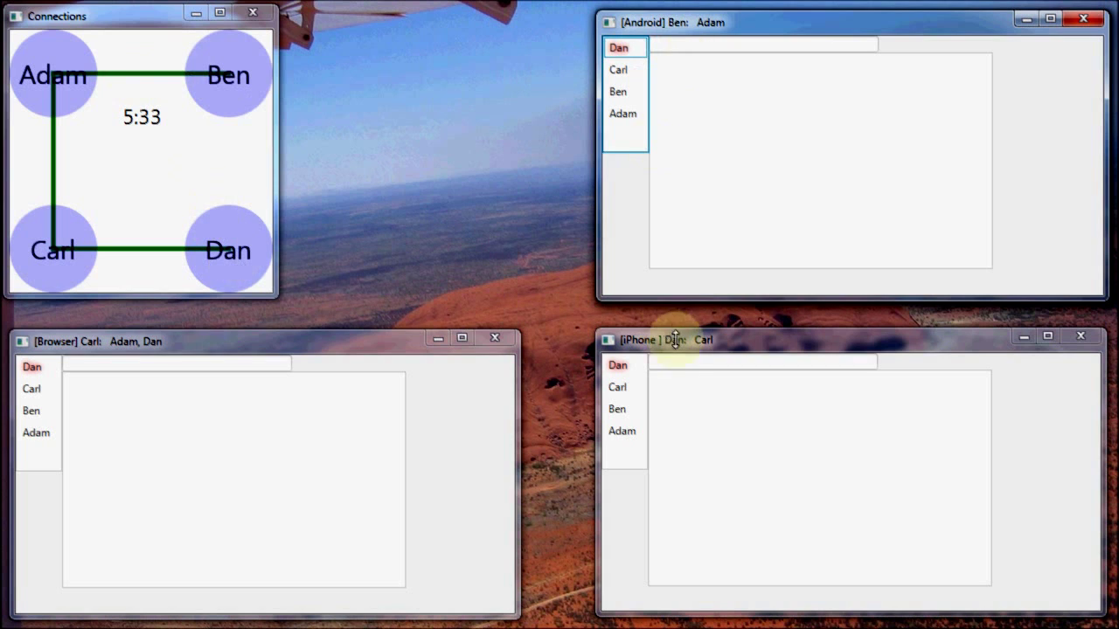
pyautogui.click(676, 42)
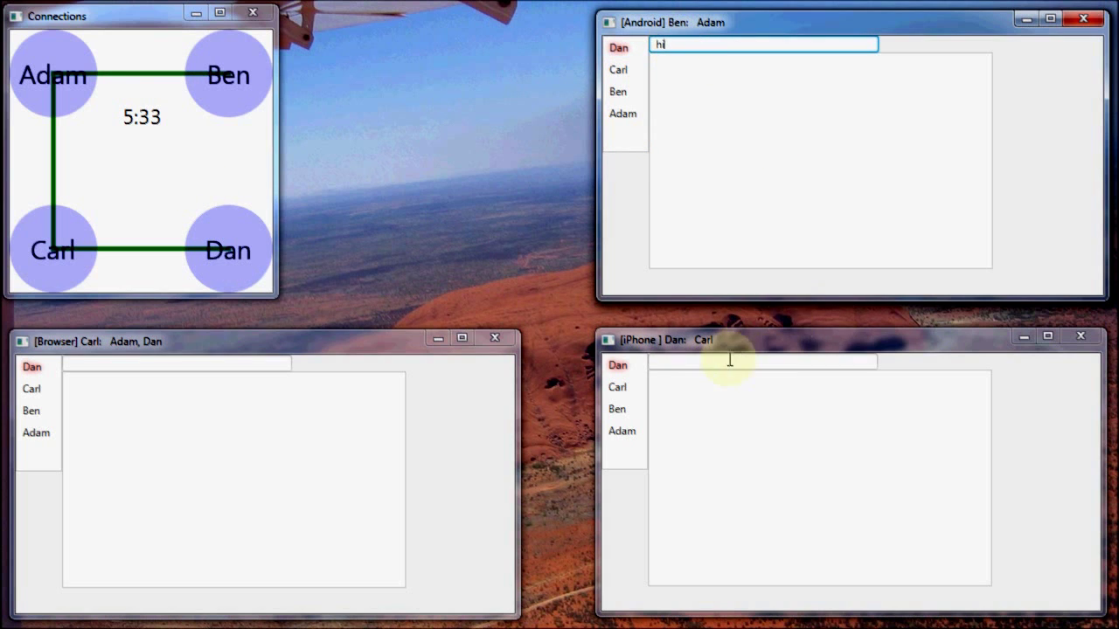
pyautogui.press('Return')
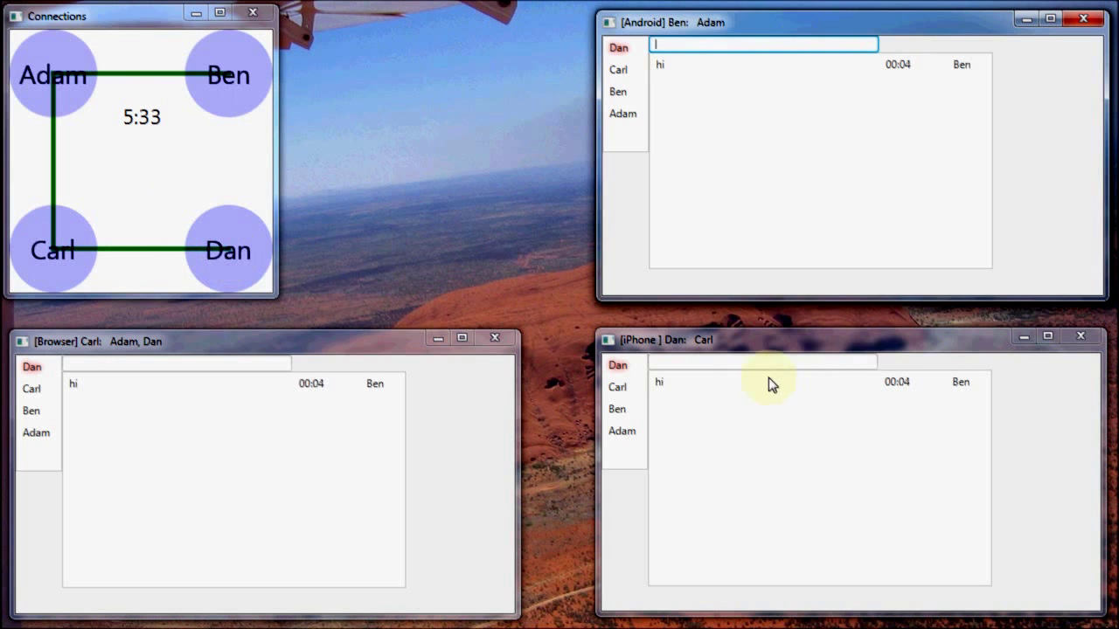
# Connect the Android user's node directly to the iPhone user's node and remove the other three connections.
pyautogui.moveTo(225, 105); pyautogui.dragTo(234, 250)
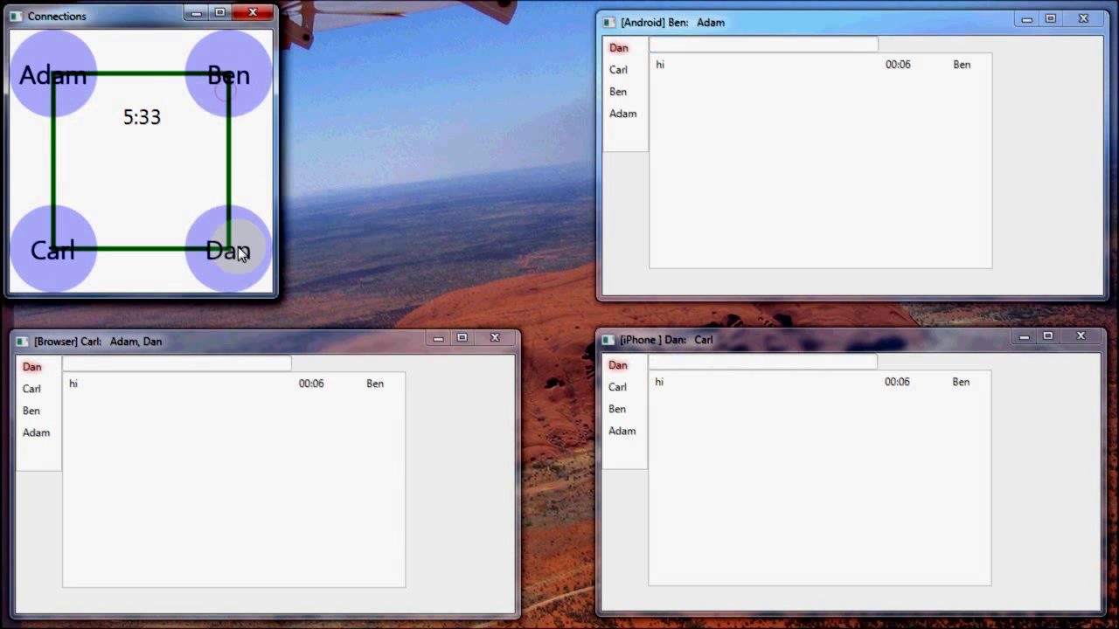
pyautogui.click(53, 171)
pyautogui.click(123, 77)
pyautogui.click(135, 250)
# Post "hi 2" in the iPhone user's conversation from the Android window.
pyautogui.click(699, 49)
pyautogui.write('hi 2')
pyautogui.press('Return')
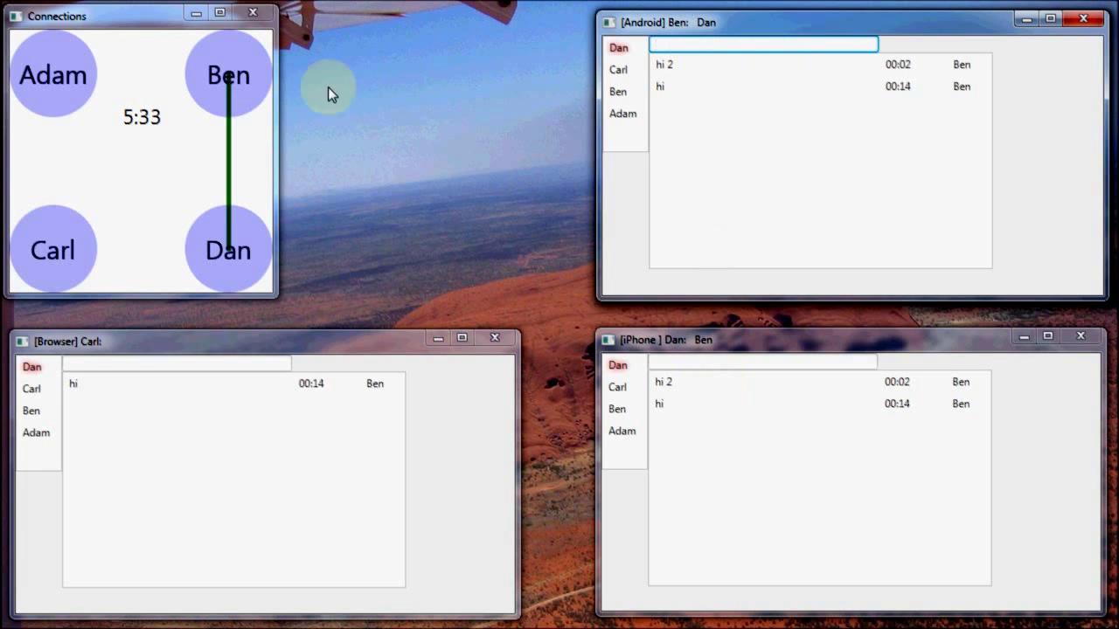
# Remove the connection between the Android and iPhone nodes, and link all four nodes to one another.
pyautogui.click(221, 118)
pyautogui.click(226, 143)
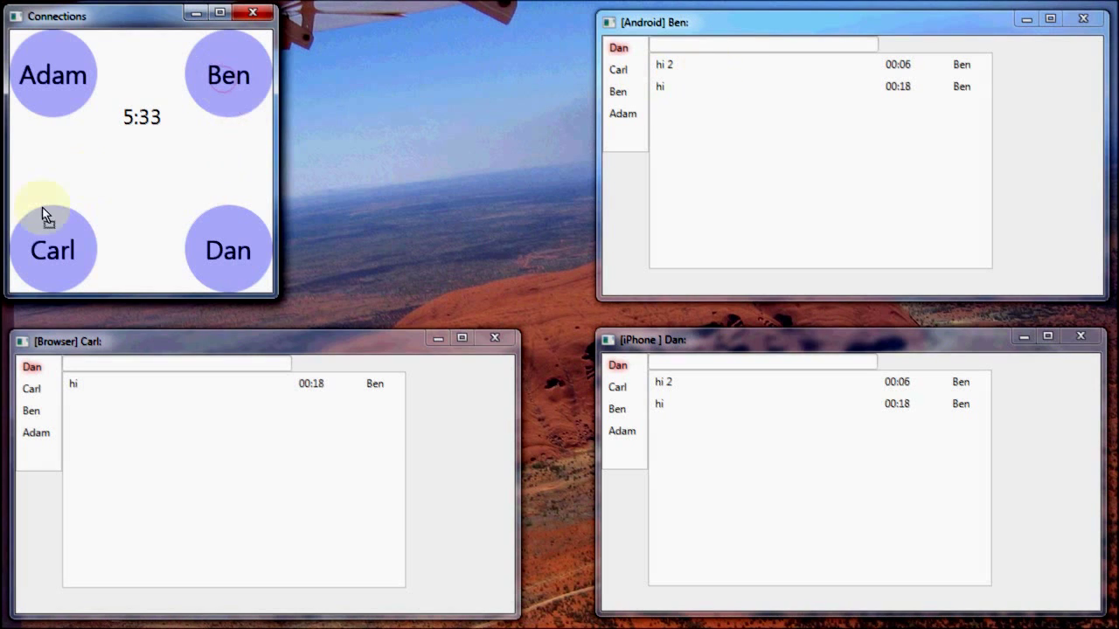
pyautogui.moveTo(90, 172); pyautogui.dragTo(52, 244)
pyautogui.moveTo(41, 101); pyautogui.dragTo(203, 251)
pyautogui.moveTo(67, 247); pyautogui.dragTo(245, 97)
pyautogui.moveTo(80, 91); pyautogui.dragTo(229, 76)
pyautogui.moveTo(54, 63); pyautogui.dragTo(63, 228)
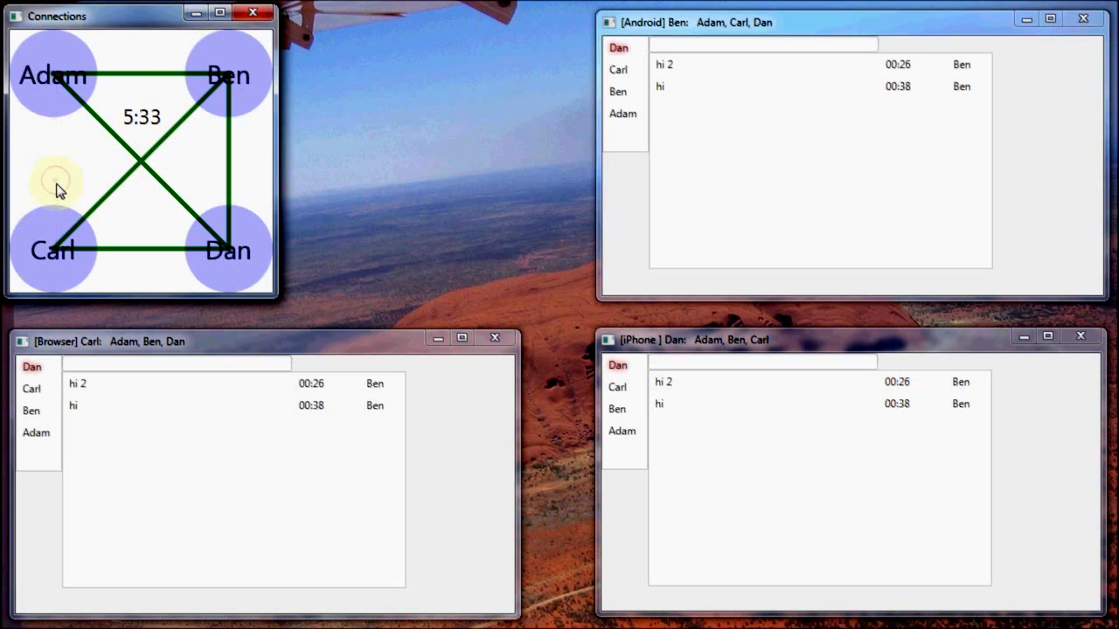
# Remove the two diagonal and two vertical connections, keeping only the Android node's link to the windowless user's node and the Browser–iPhone link.
pyautogui.click(54, 183)
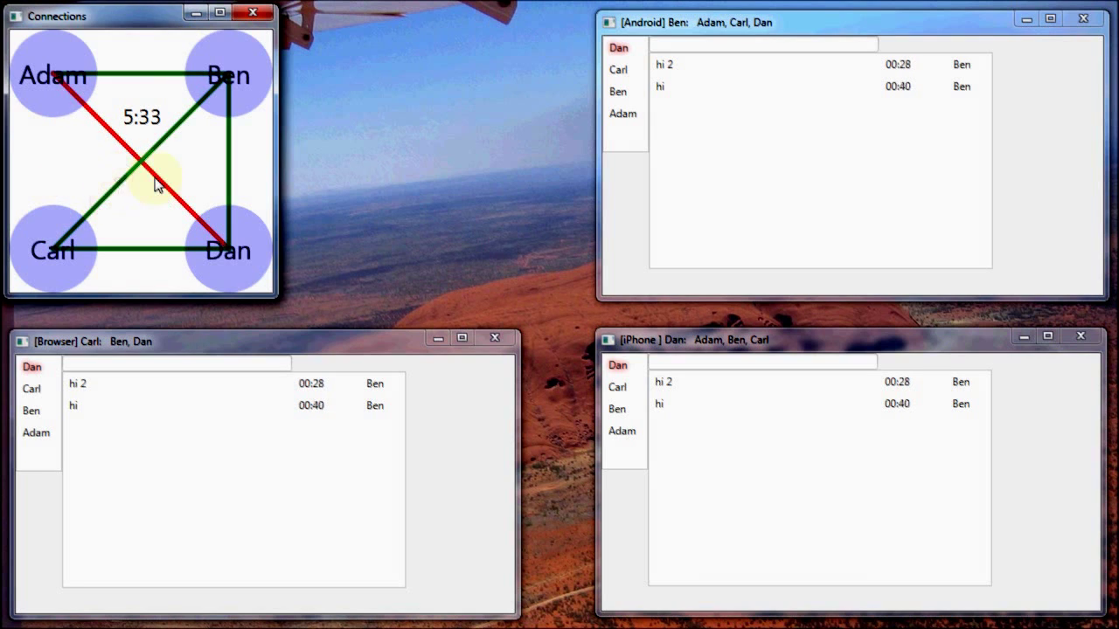
pyautogui.click(125, 176)
pyautogui.click(228, 174)
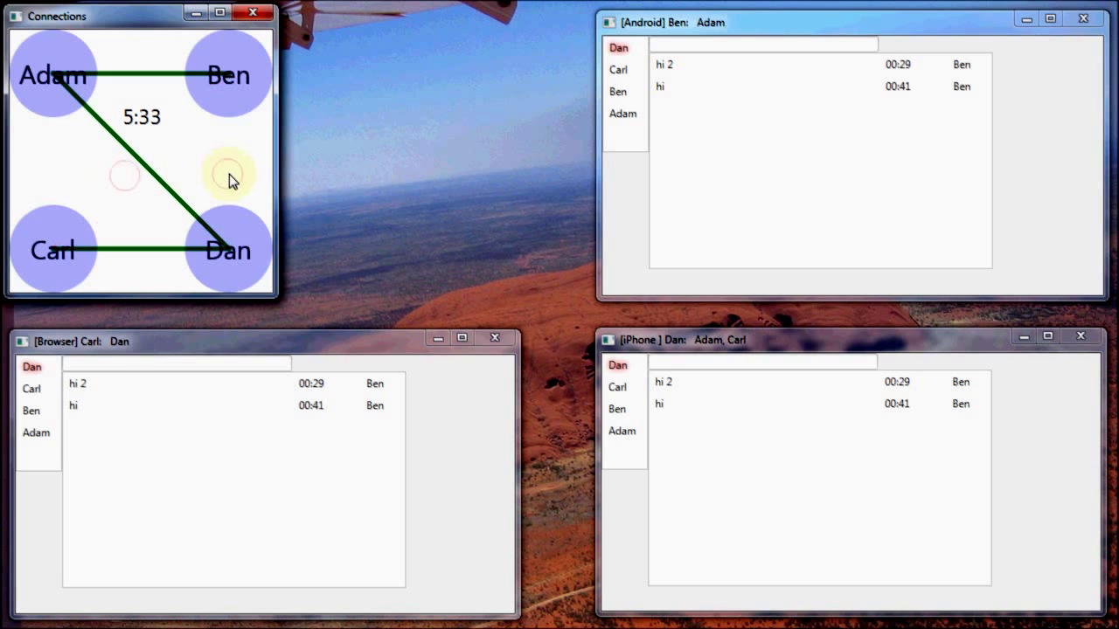
pyautogui.click(163, 185)
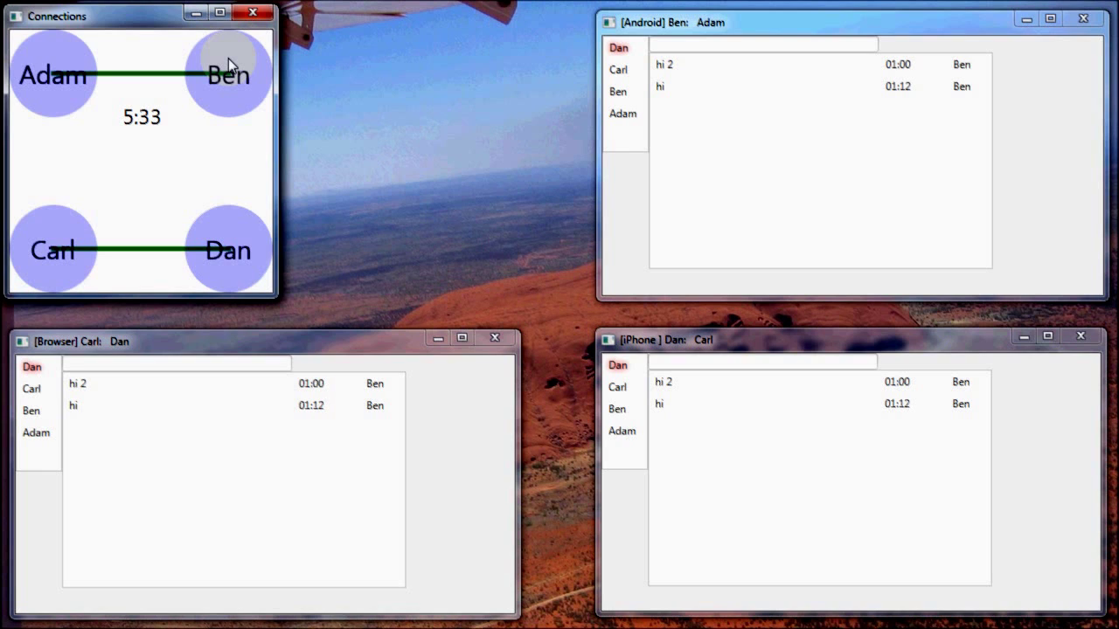
# Examine the dates and elapsed times beside the users in the Android window, including the full timestamp of the last entry.
pyautogui.click(622, 76)
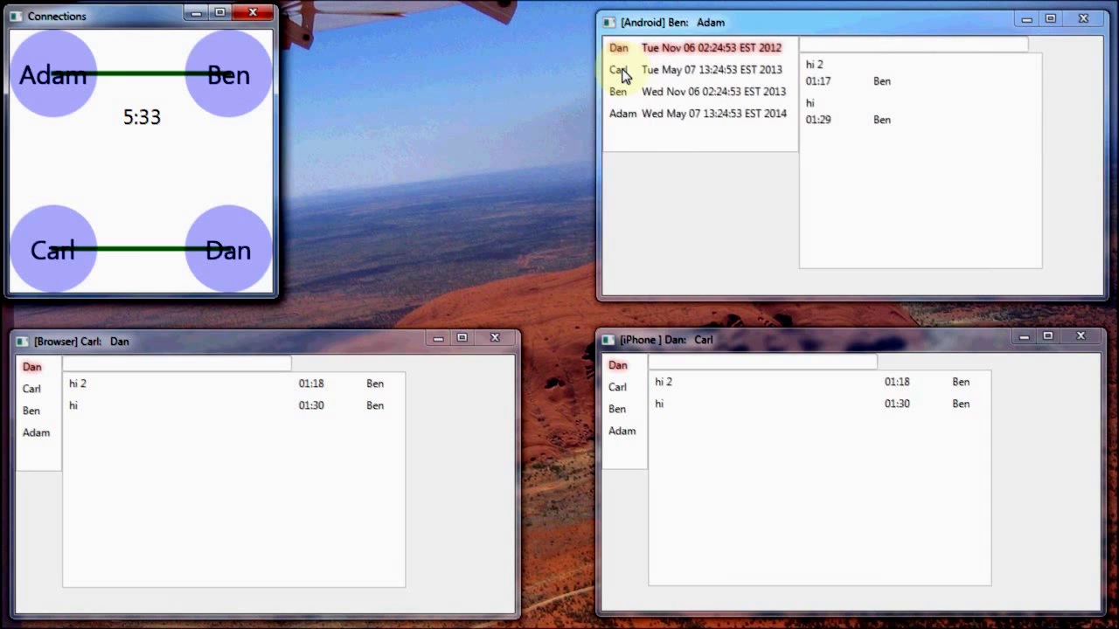
pyautogui.click(744, 50)
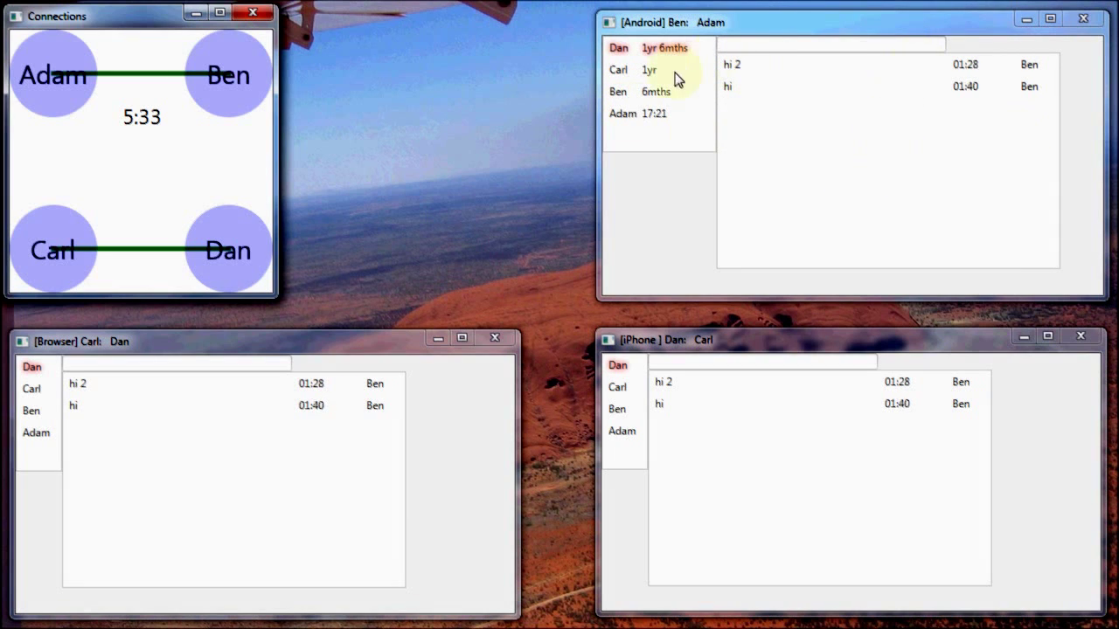
pyautogui.moveTo(674, 123)
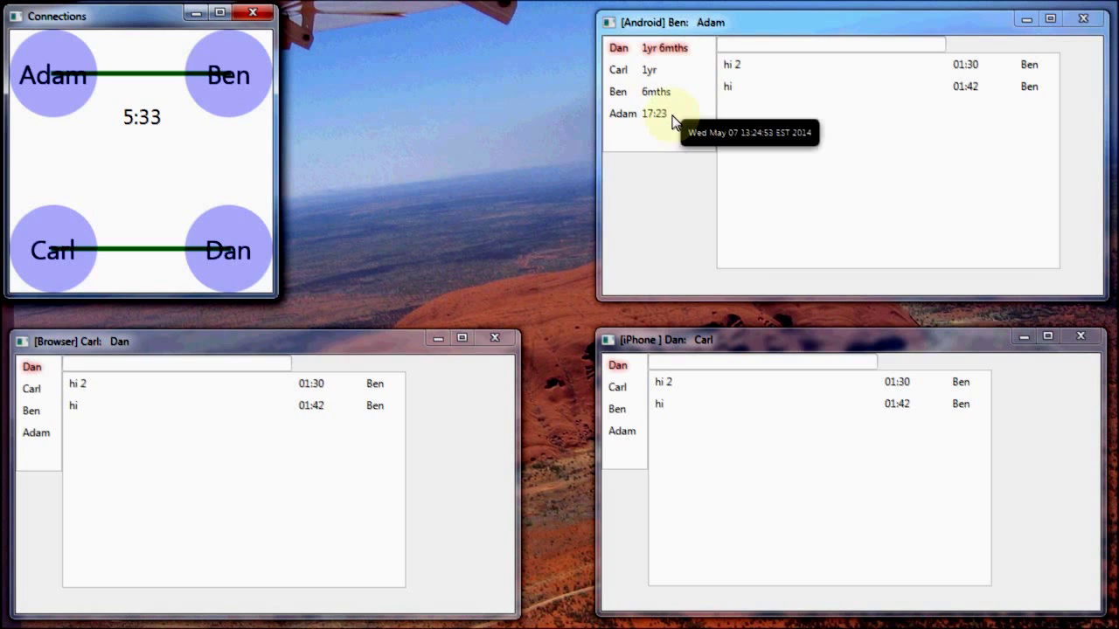
pyautogui.click(674, 123)
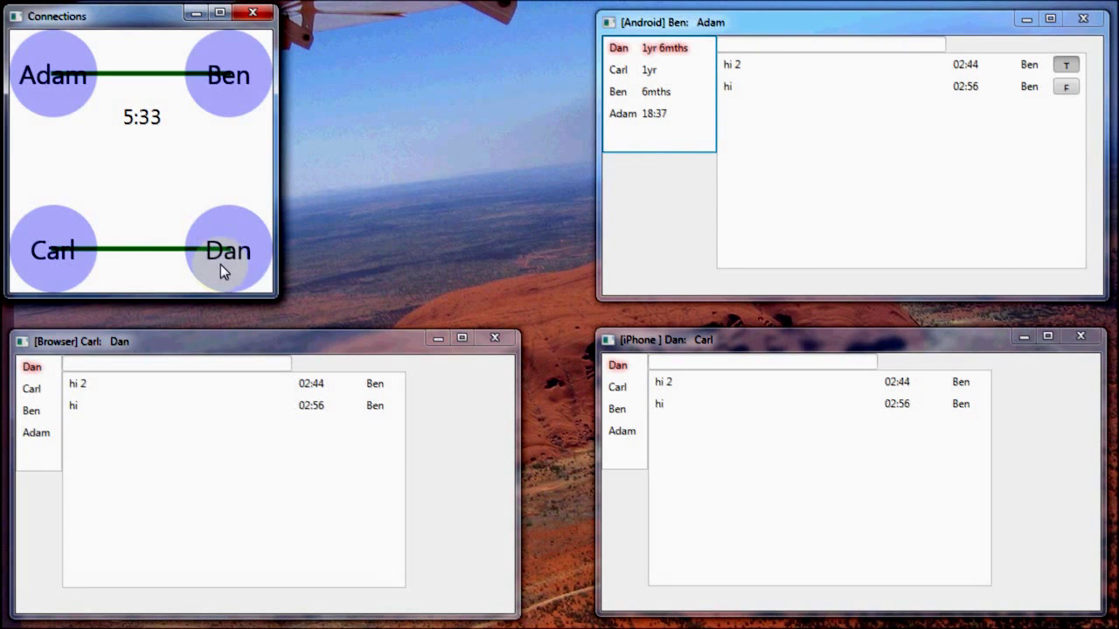
# Post a "hi" greeting to the iPhone user from the Browser window and one to the Browser user from the iPhone window.
pyautogui.click(85, 370)
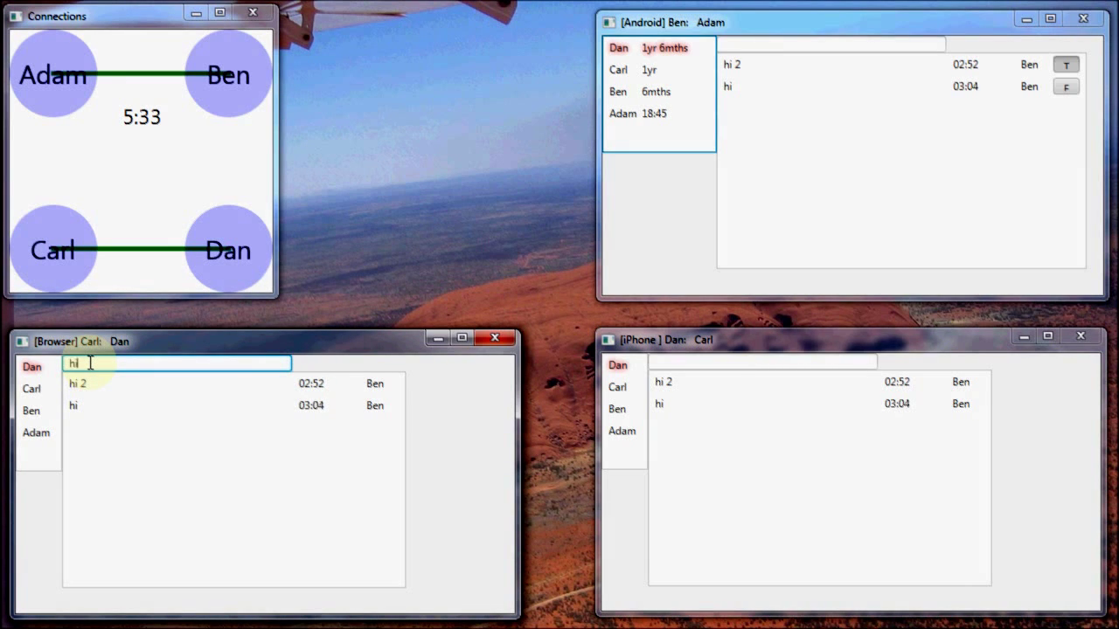
pyautogui.write('dan')
pyautogui.press('Return')
pyautogui.click(699, 365)
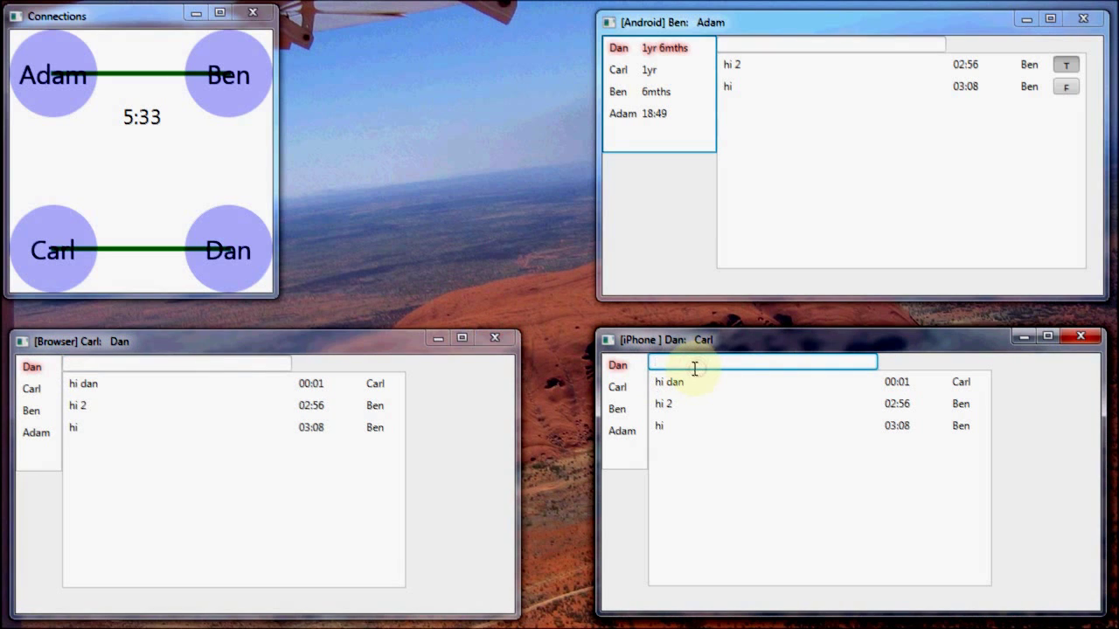
pyautogui.write('hi carl')
pyautogui.press('Return')
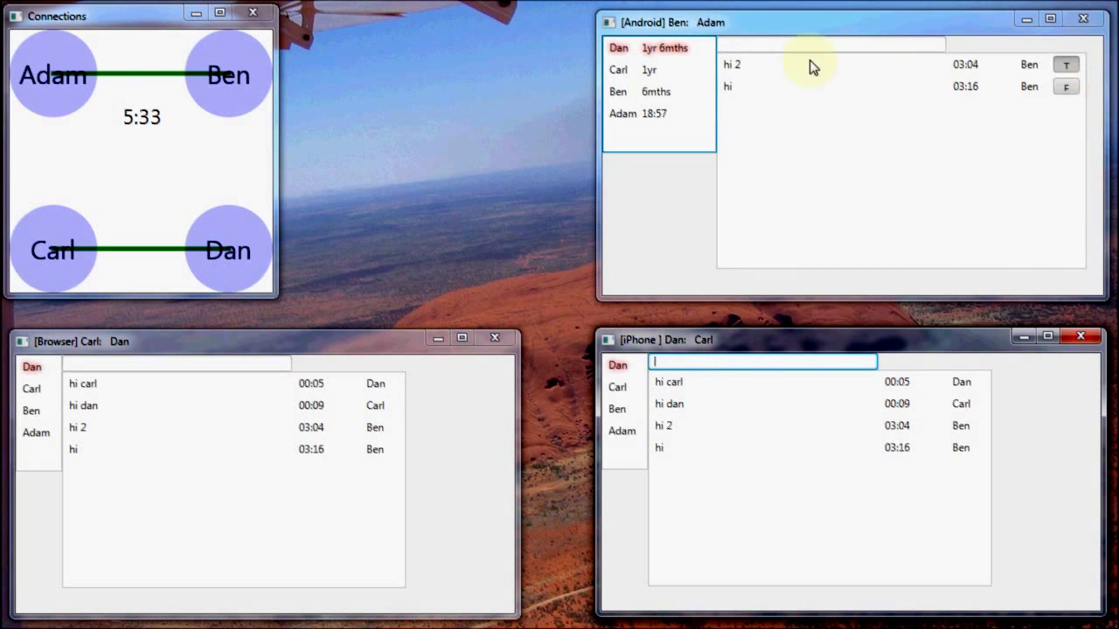
# Post a "hi" greeting addressed to the windowless user from the Android window.
pyautogui.click(765, 44)
pyautogui.write('hi')
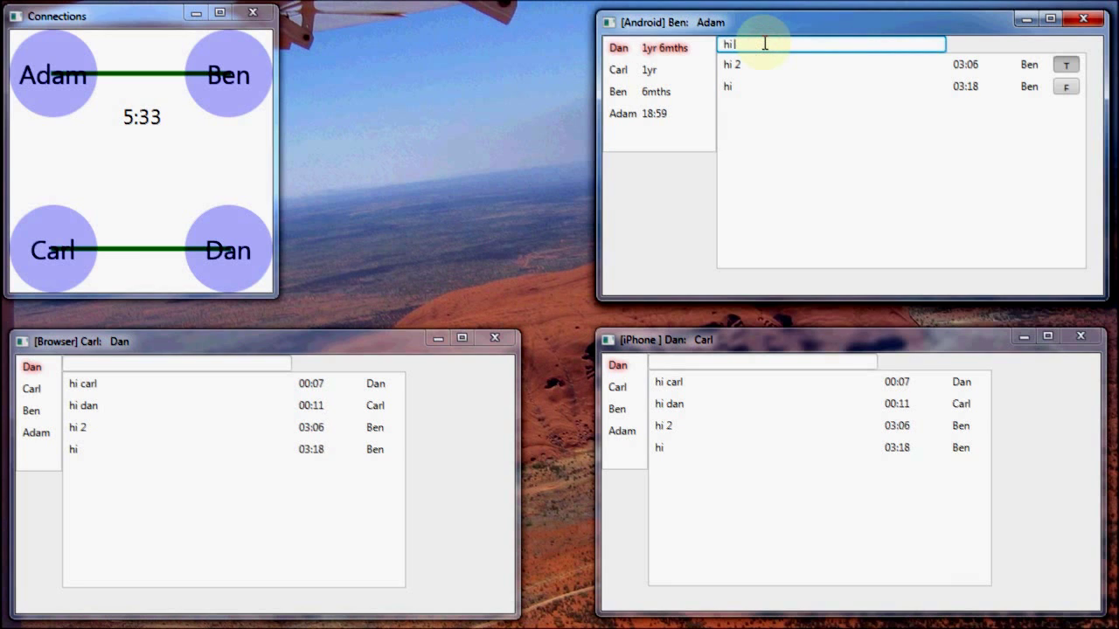
pyautogui.write(' adam')
pyautogui.press('Return')
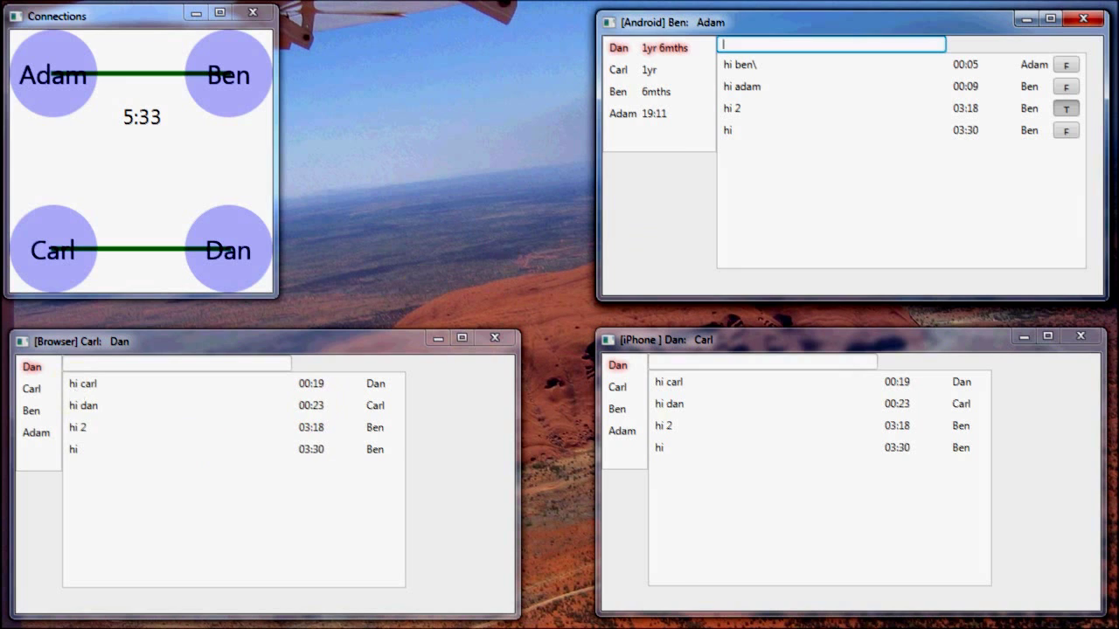
# View the messages of the second and first users in the Browser window, and of the third and fourth users in the Android window.
pyautogui.click(34, 390)
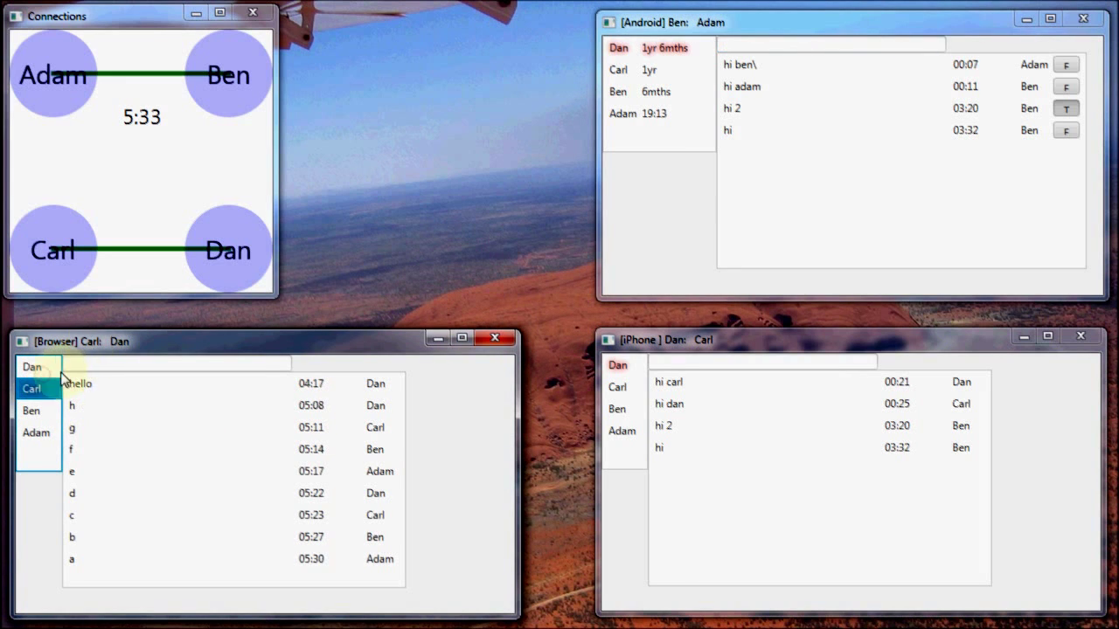
pyautogui.click(34, 367)
pyautogui.click(648, 97)
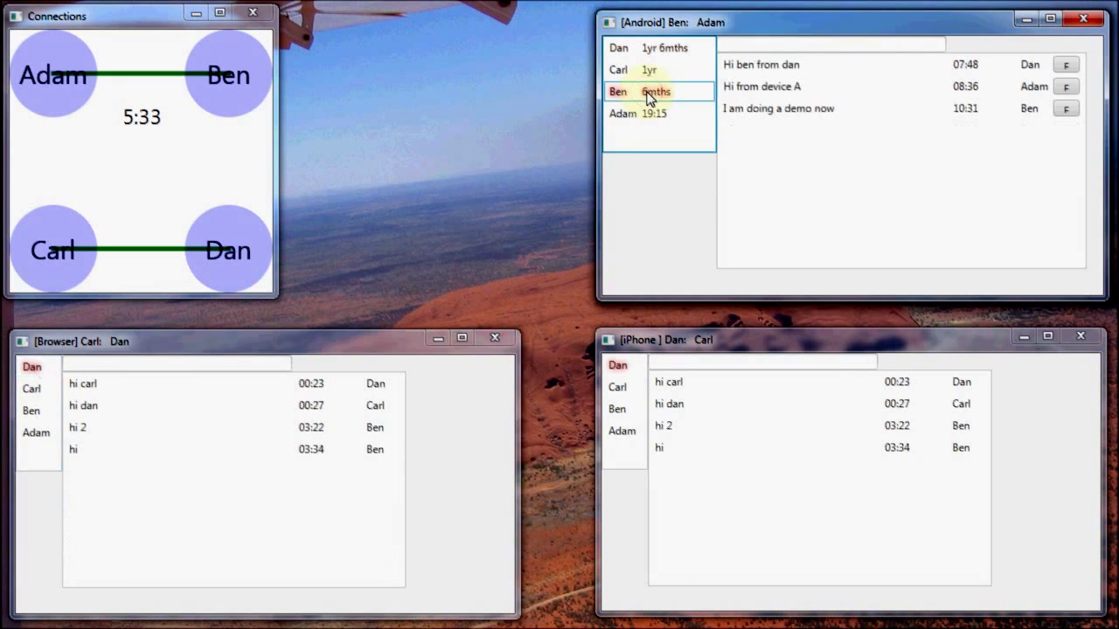
pyautogui.click(652, 112)
# Switch the flags of the messages "hello", "h", "g" and "f" to T in the Android window's 1yr message list.
pyautogui.click(646, 73)
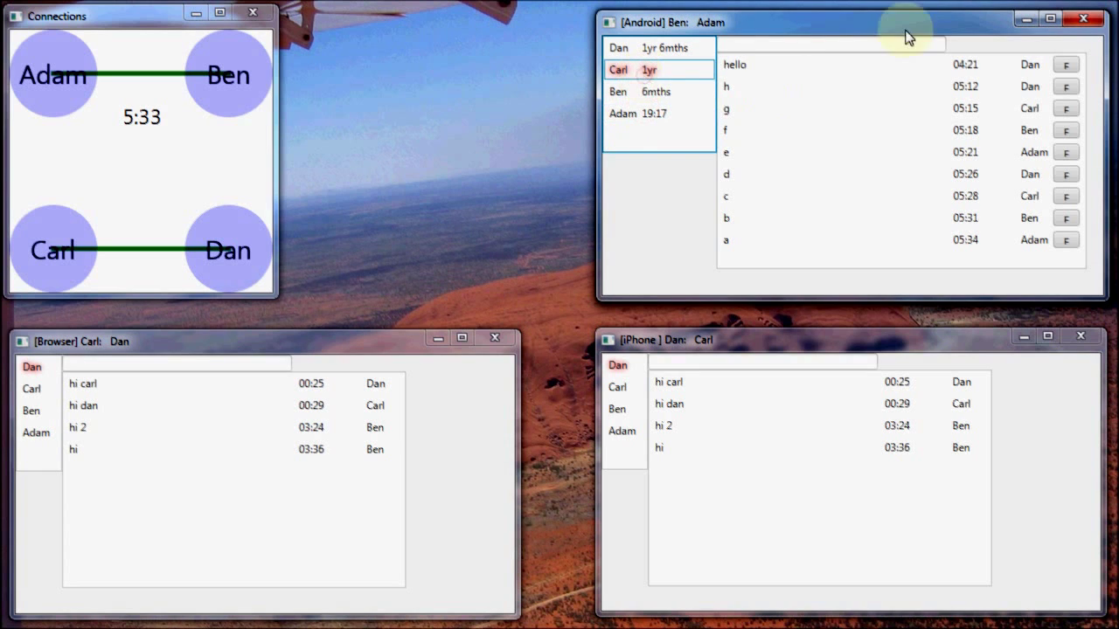
pyautogui.click(1066, 65)
pyautogui.click(1066, 86)
pyautogui.click(1066, 109)
pyautogui.click(1067, 130)
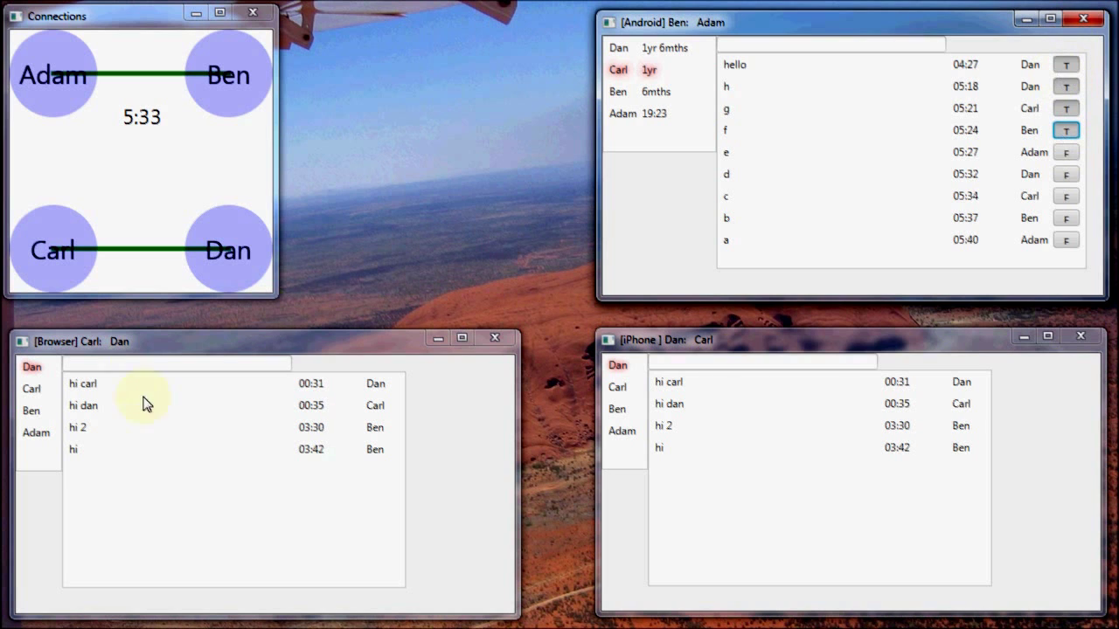
# Link the Android node to the iPhone node and show the 1yr user's messages in the Browser window.
pyautogui.click(662, 48)
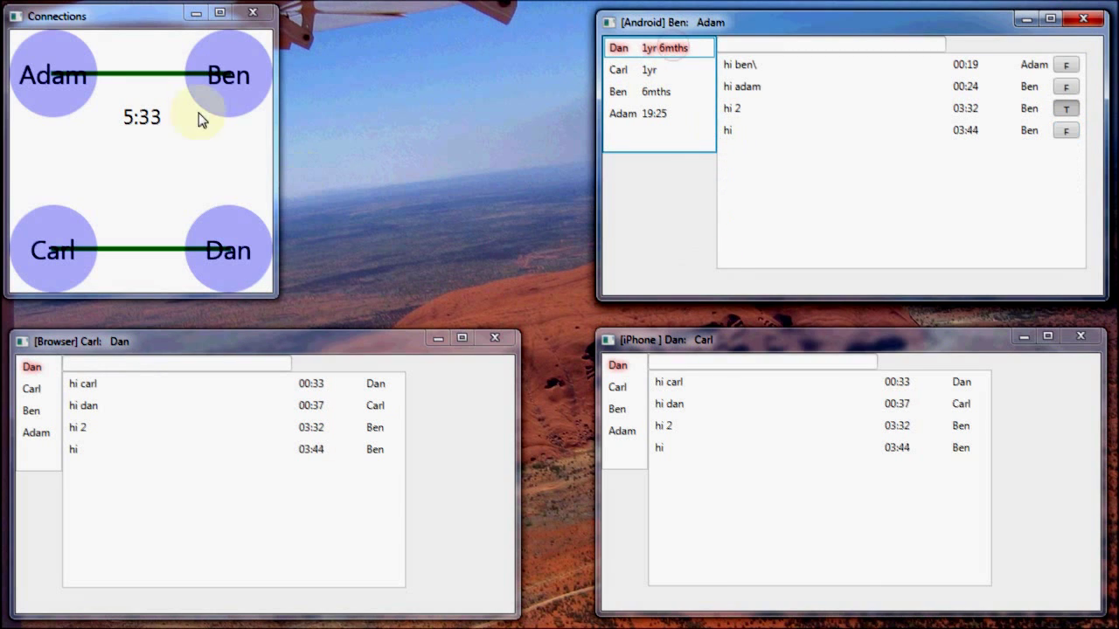
pyautogui.moveTo(215, 83); pyautogui.dragTo(245, 253)
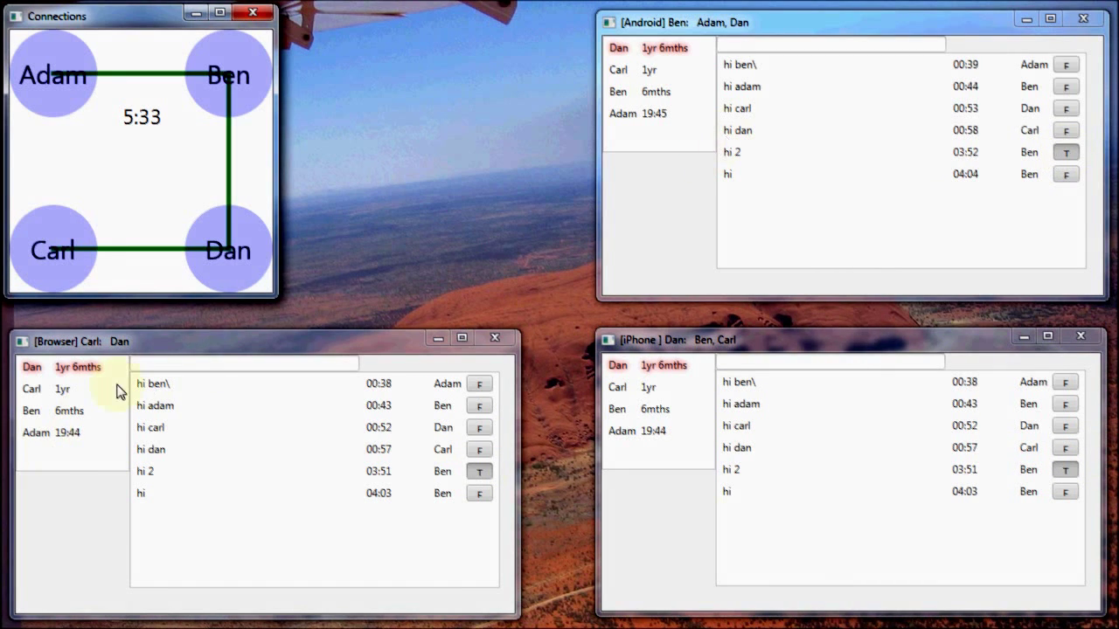
pyautogui.click(82, 407)
pyautogui.click(72, 389)
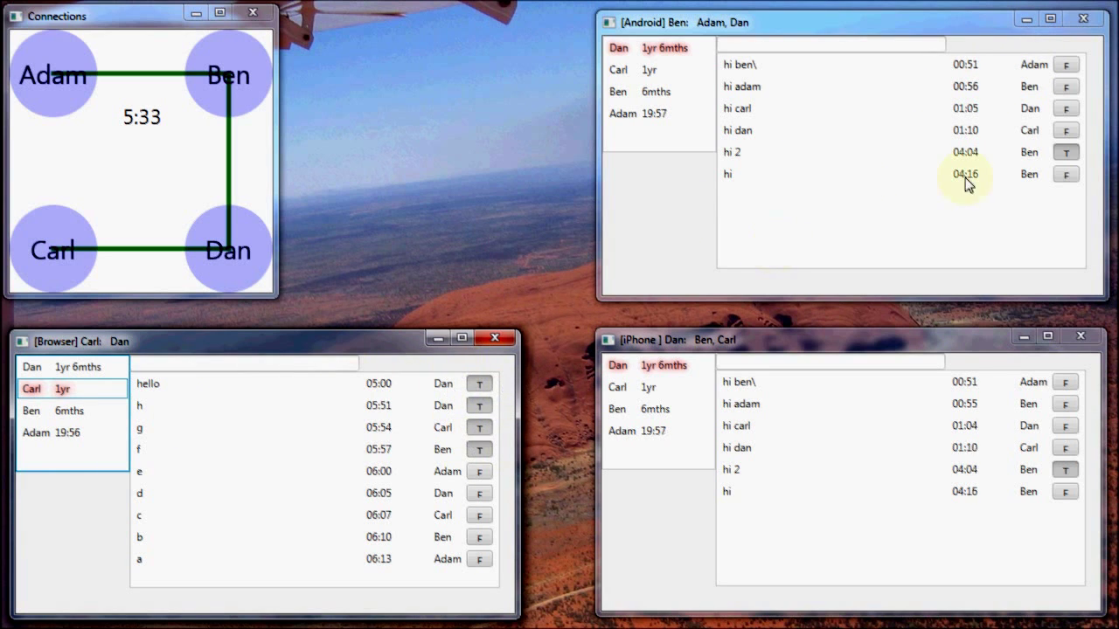
# Examine the full timestamp of the third message in the Android window and the full date beside the first user in the Browser window.
pyautogui.moveTo(964, 108)
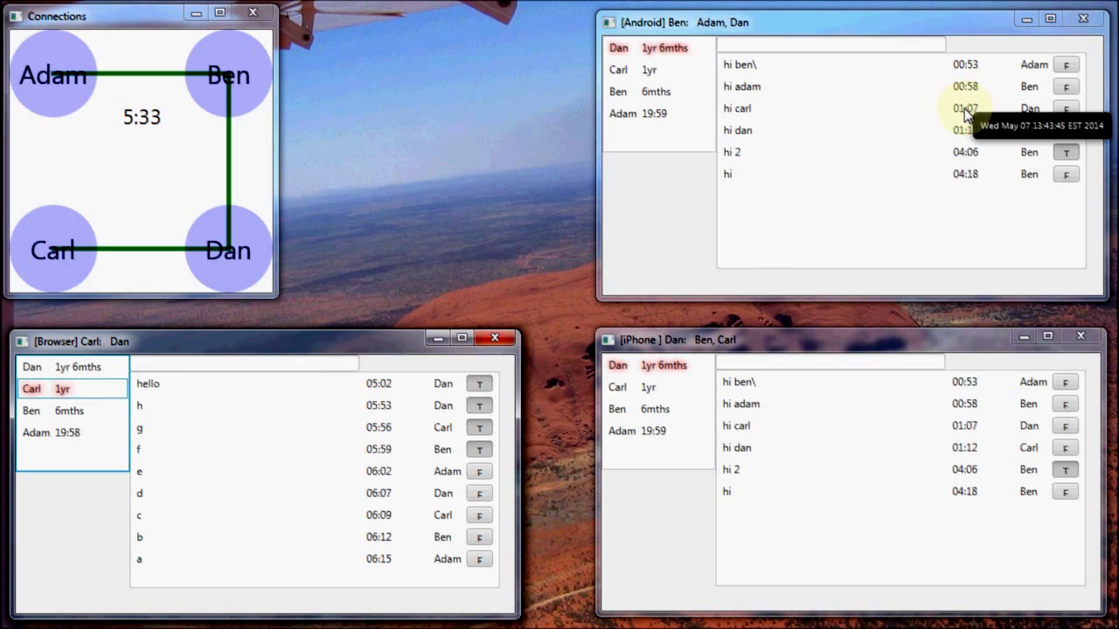
pyautogui.click(879, 202)
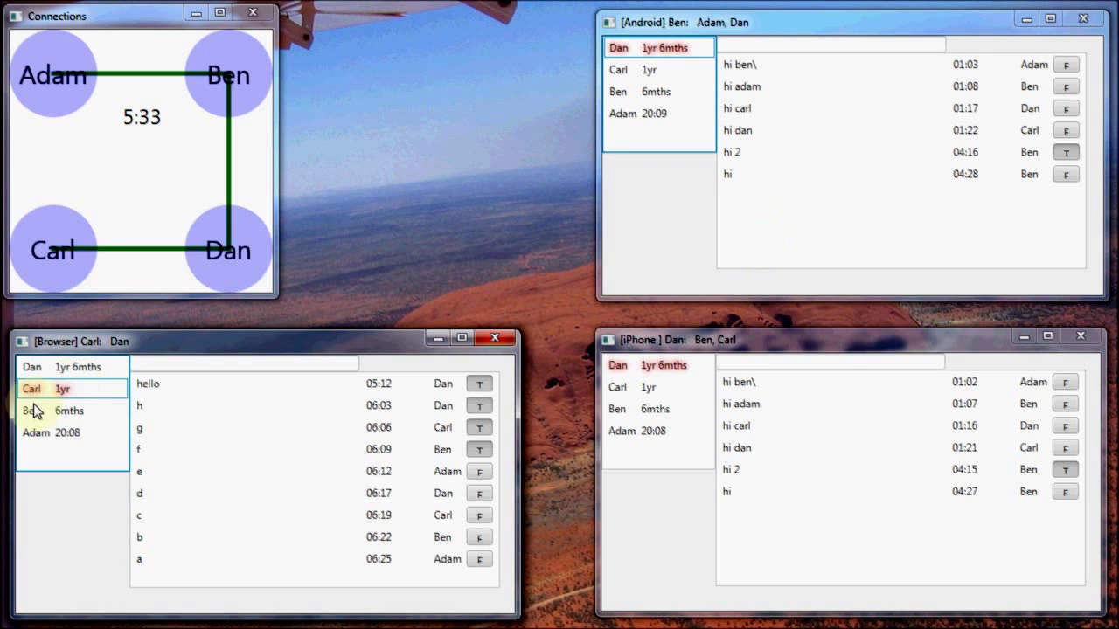
pyautogui.click(98, 369)
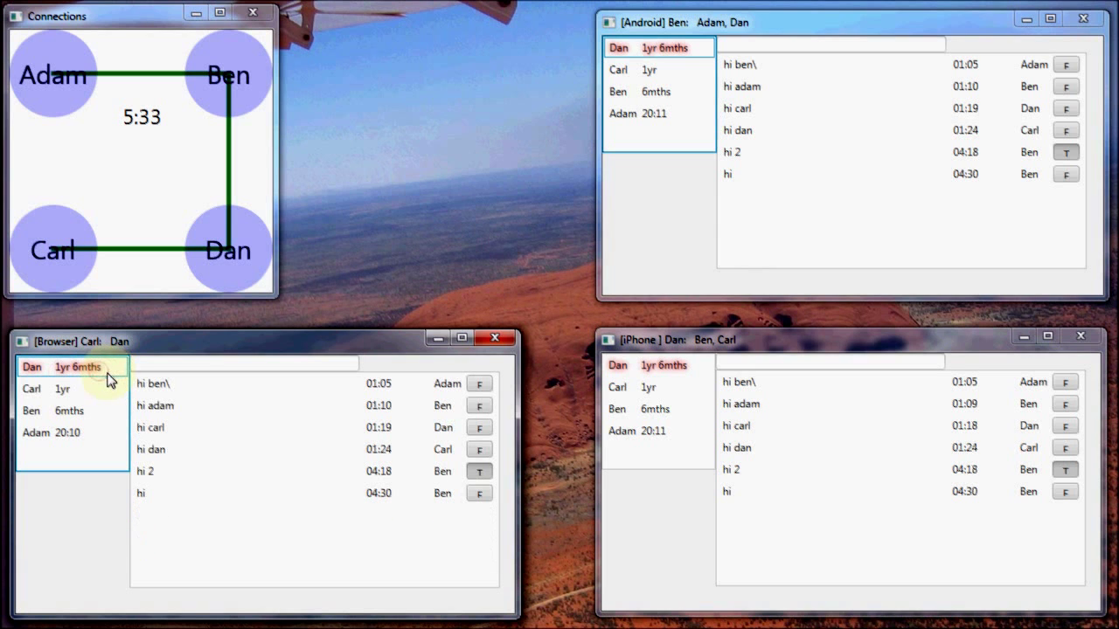
pyautogui.moveTo(108, 377)
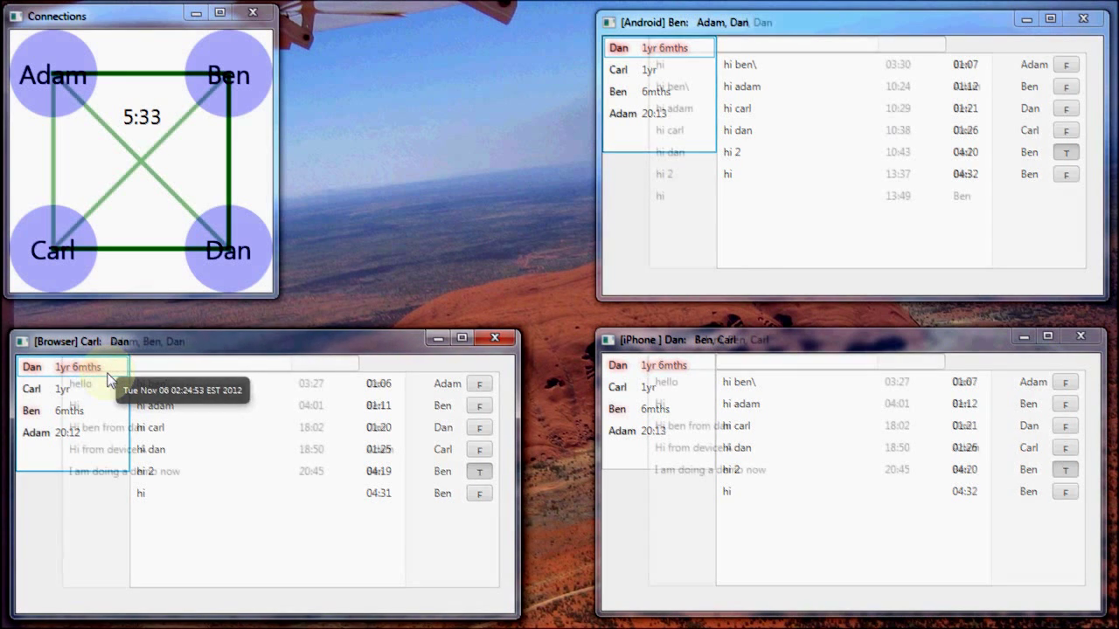